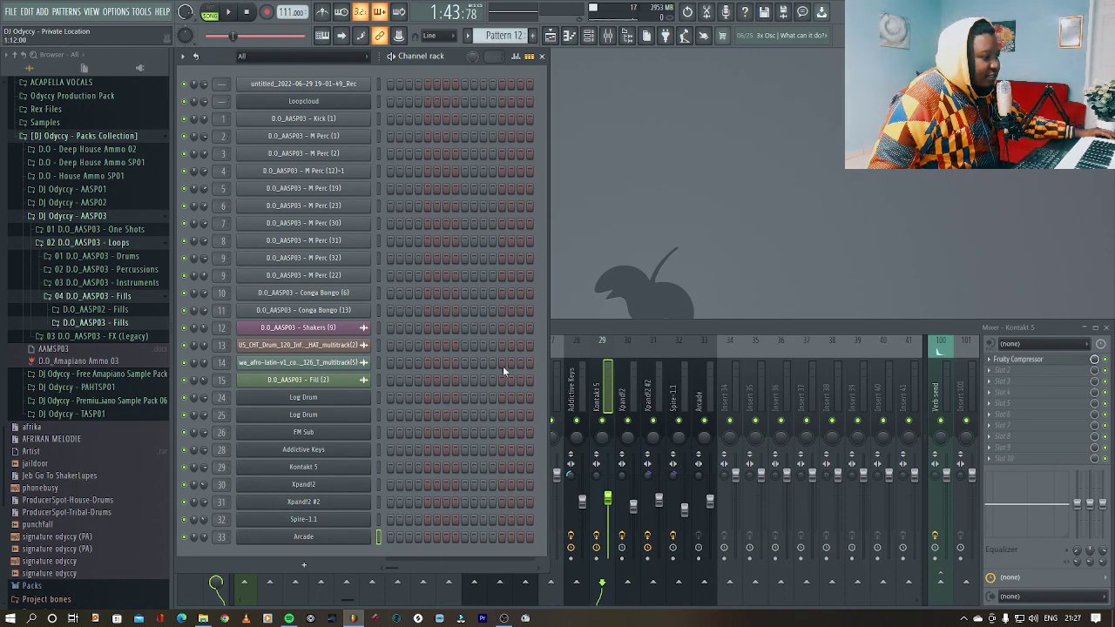
# Play the arrangement from bar 49 and solo Track 17 to hear its Pattern 10 clips
pyautogui.click(550, 35)
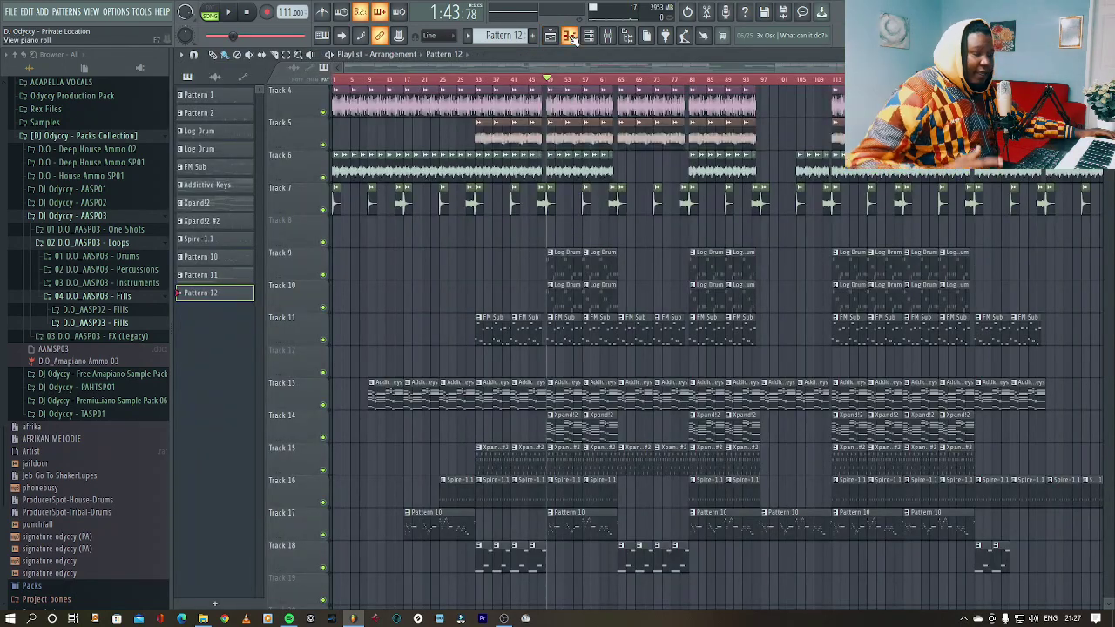
pyautogui.scroll(-2, 625, 424)
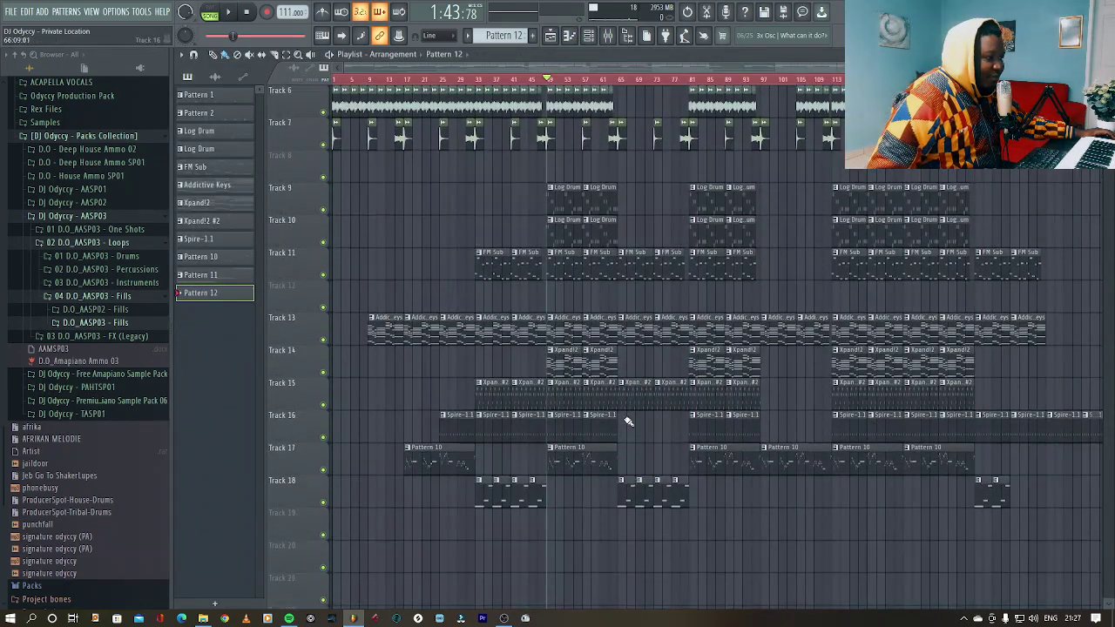
pyautogui.press('space')
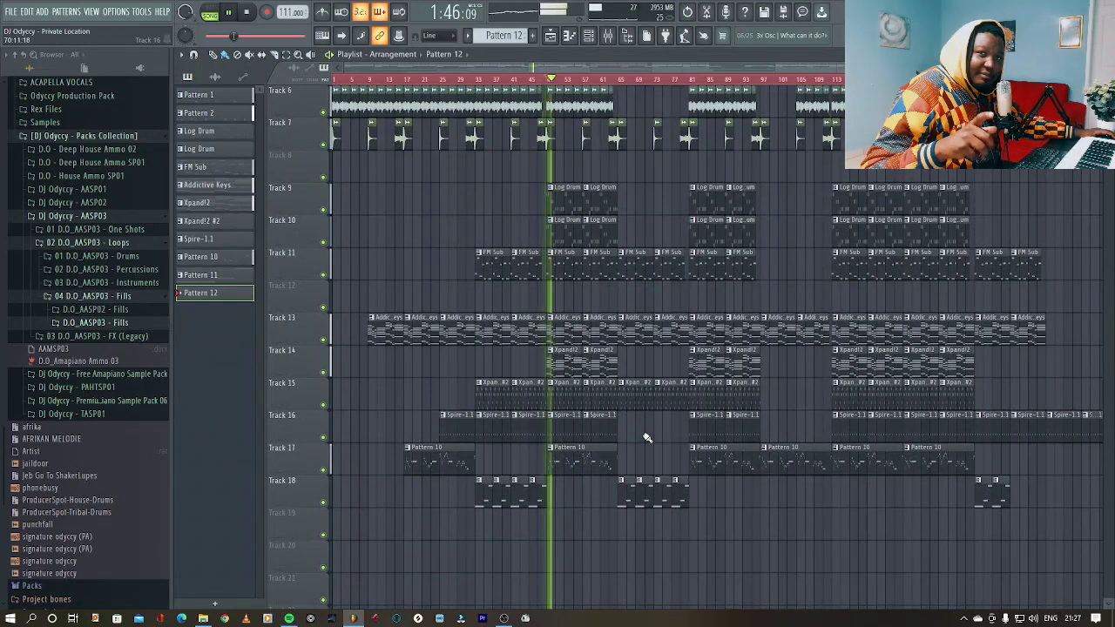
pyautogui.rightClick(324, 471)
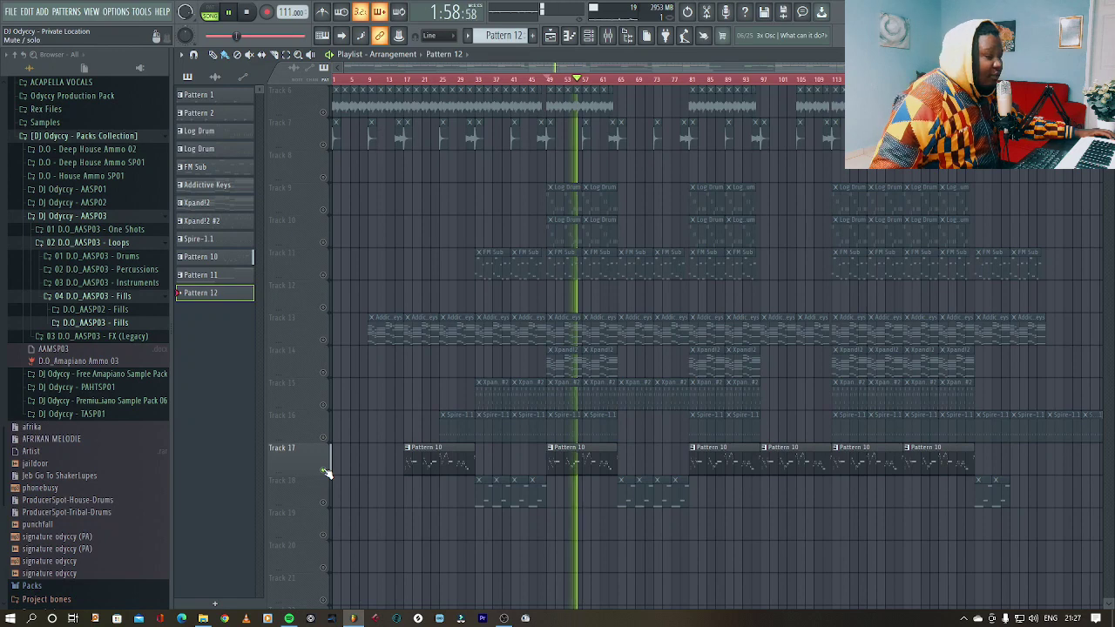
pyautogui.press('space')
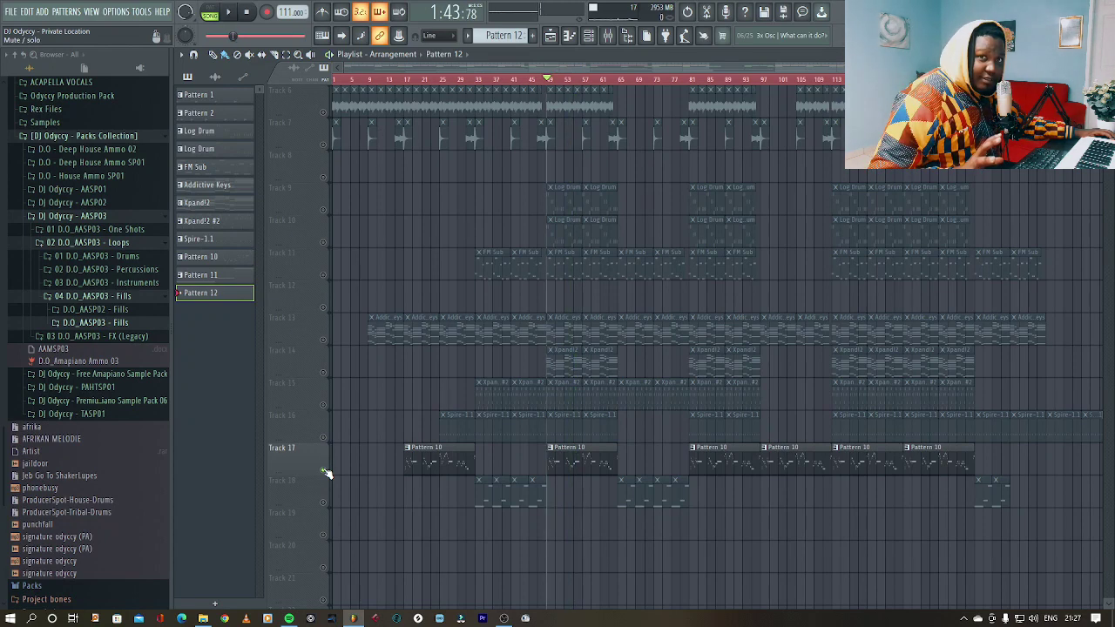
# Examine the Kontakt 5 melody notes of Pattern 10 in the piano roll
pyautogui.click(575, 467)
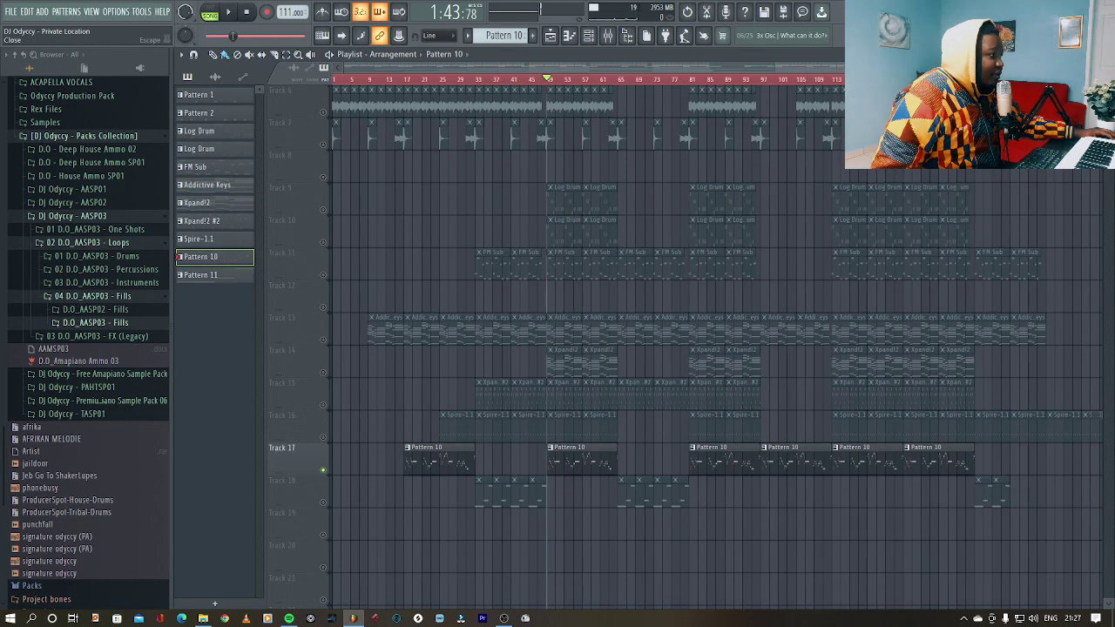
pyautogui.press('F5')
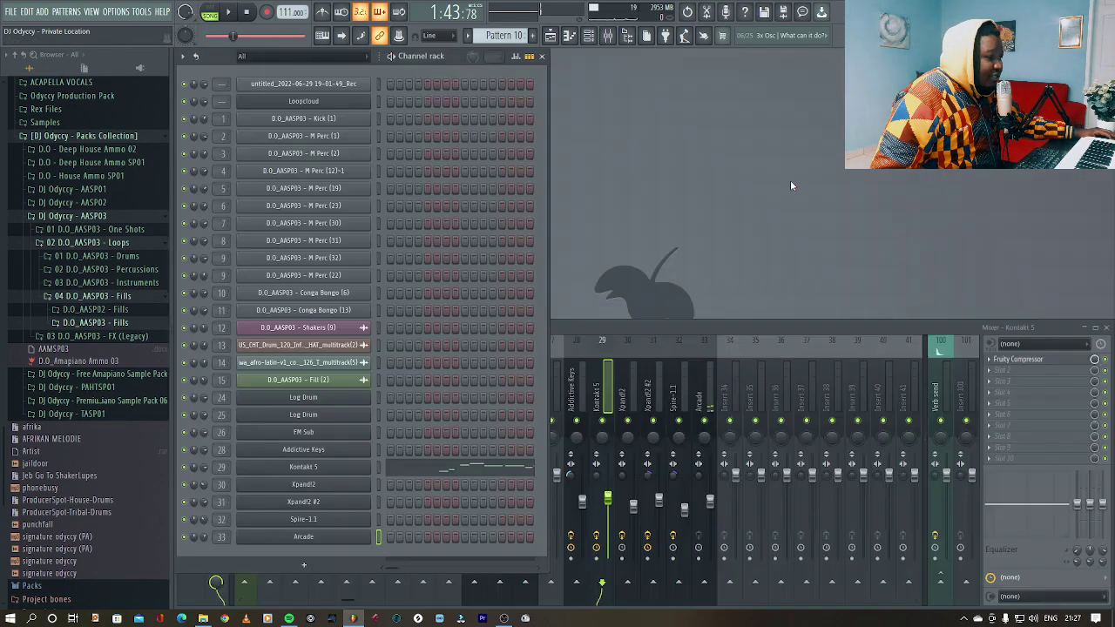
pyautogui.click(452, 471)
pyautogui.scroll(6, 712, 419)
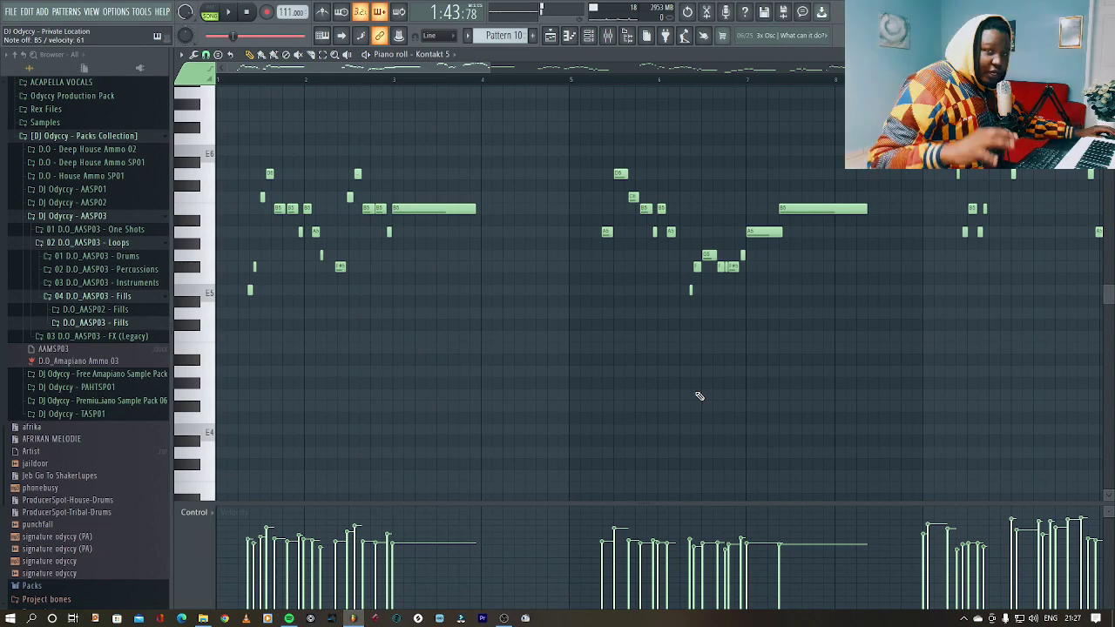
pyautogui.press('Escape')
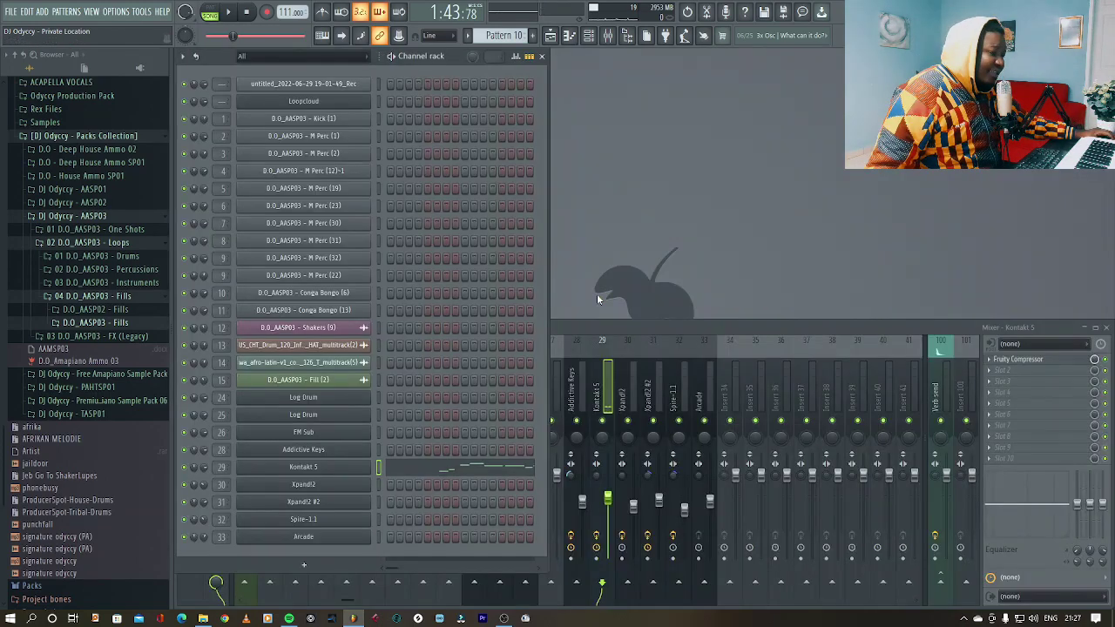
# Solo Track 13 in the playlist and listen to the Addictive Keys chords from bar 49
pyautogui.click(550, 35)
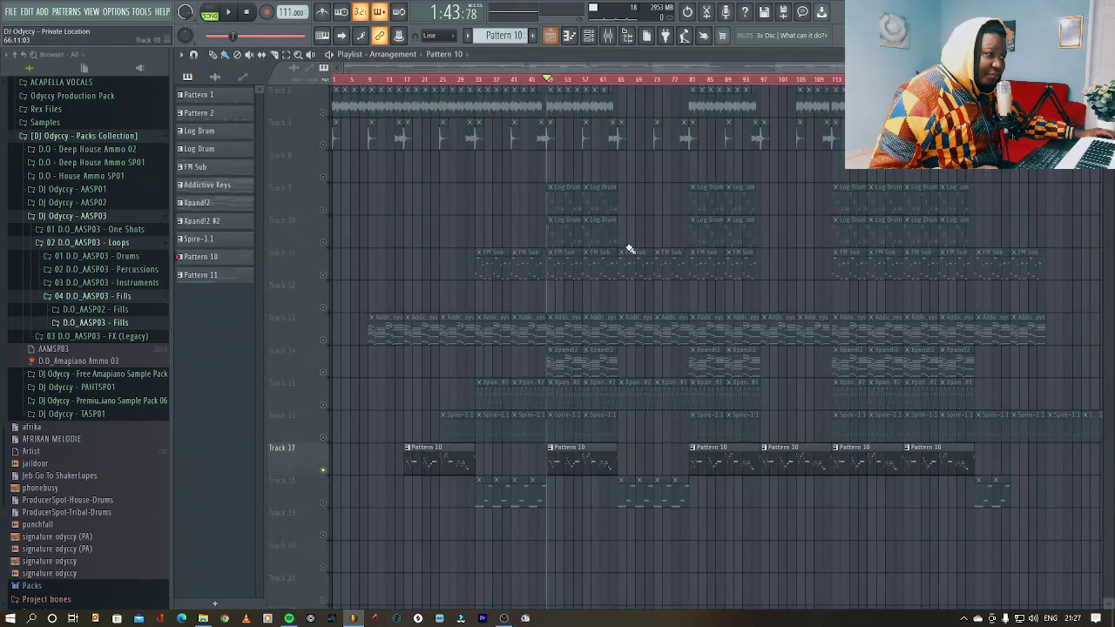
pyautogui.click(325, 340)
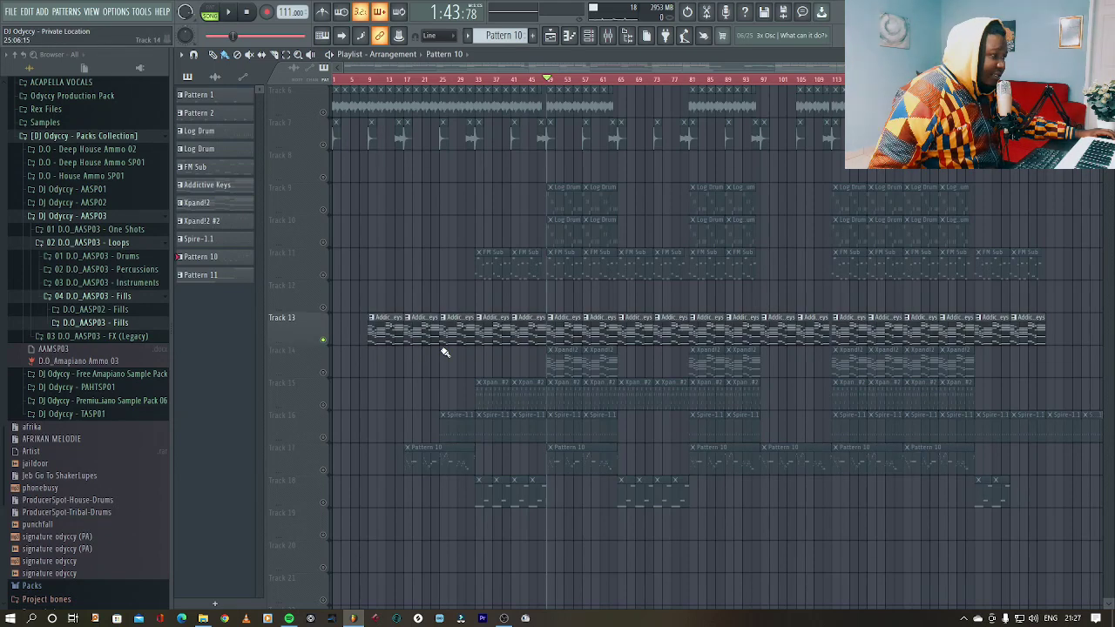
pyautogui.press('space')
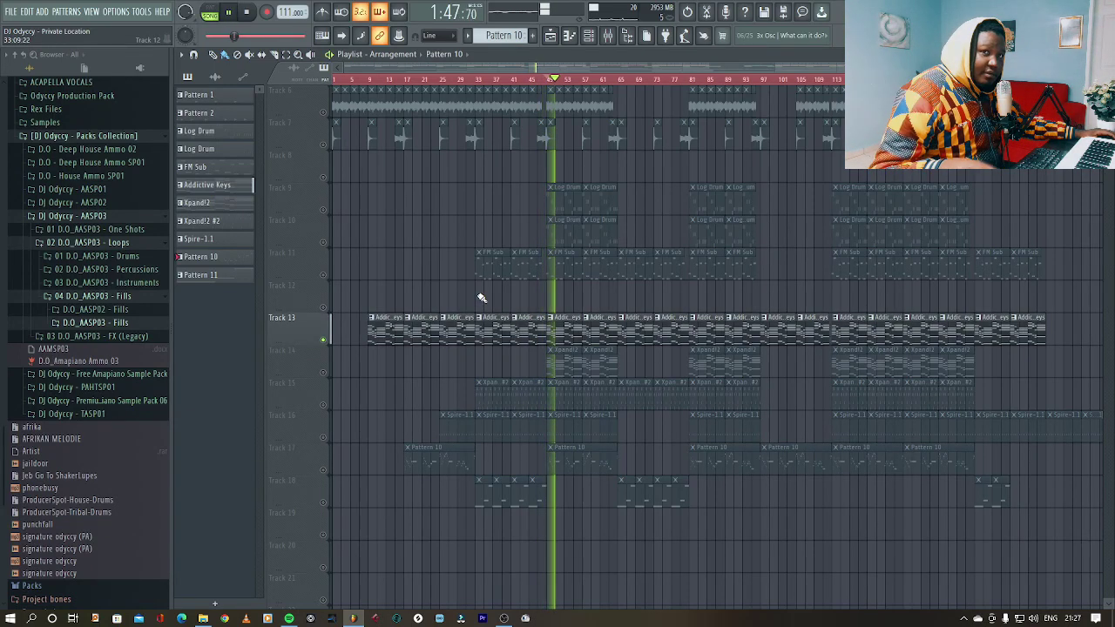
pyautogui.press('space')
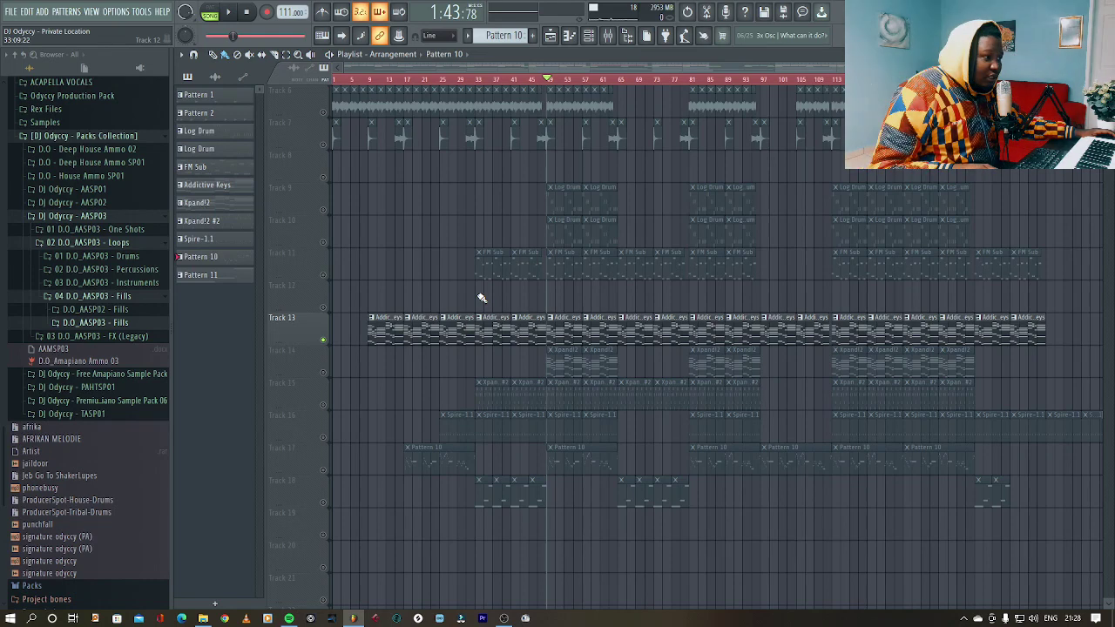
pyautogui.press('space')
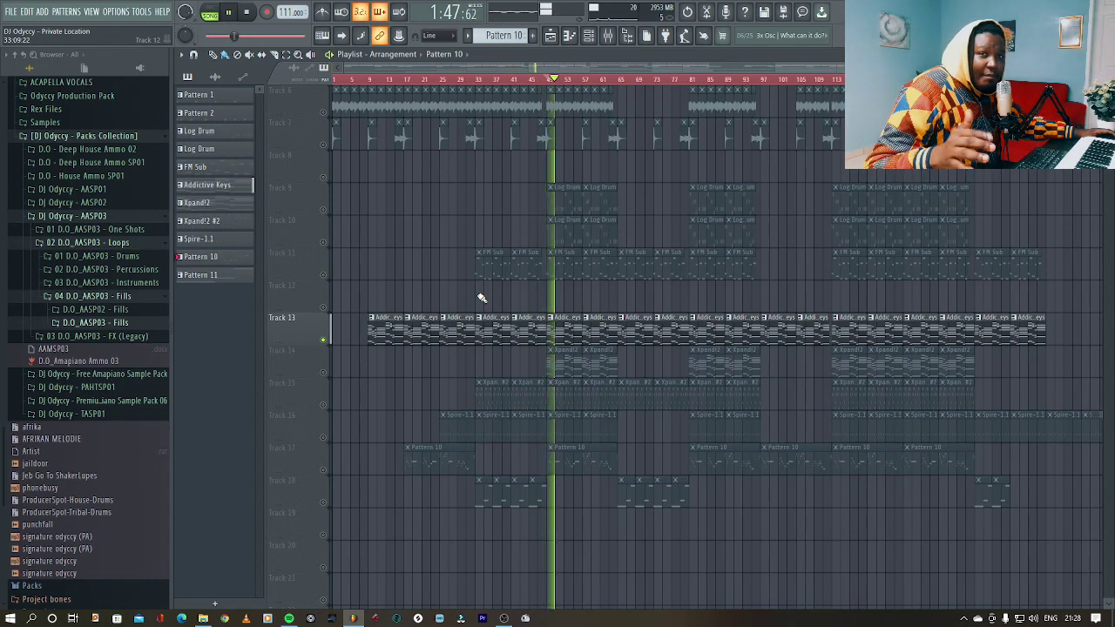
pyautogui.press('space')
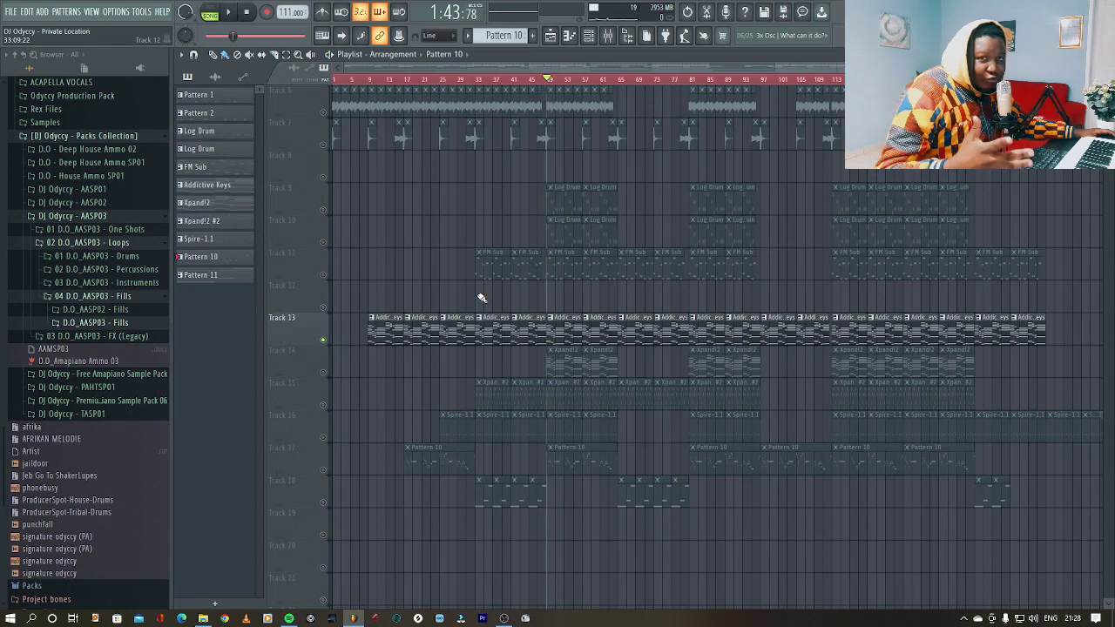
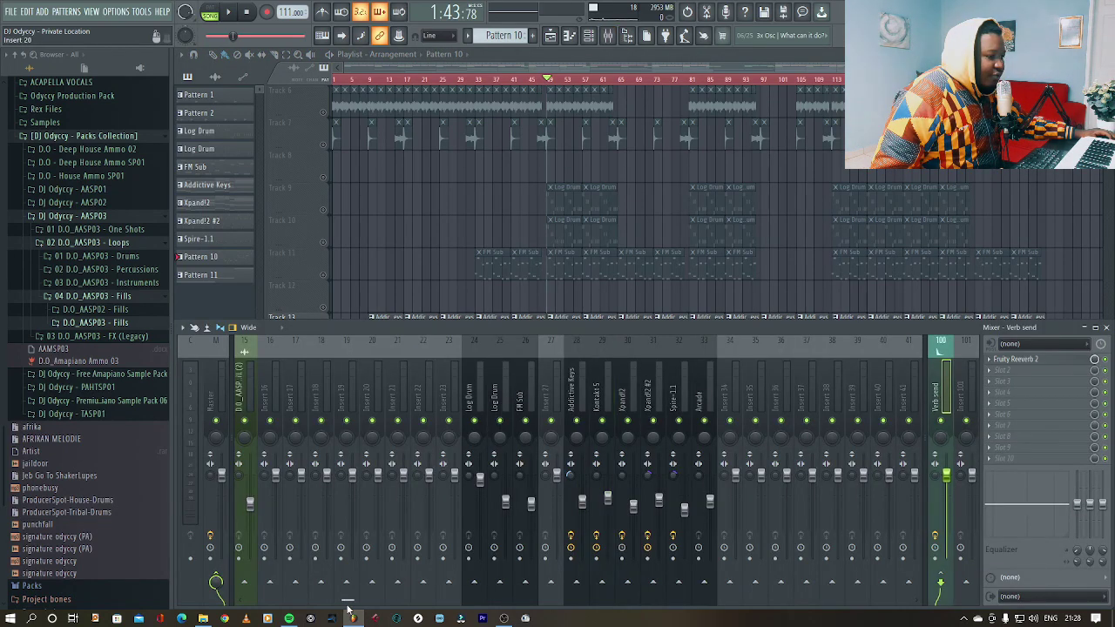
pyautogui.hscroll(3, 349, 608)
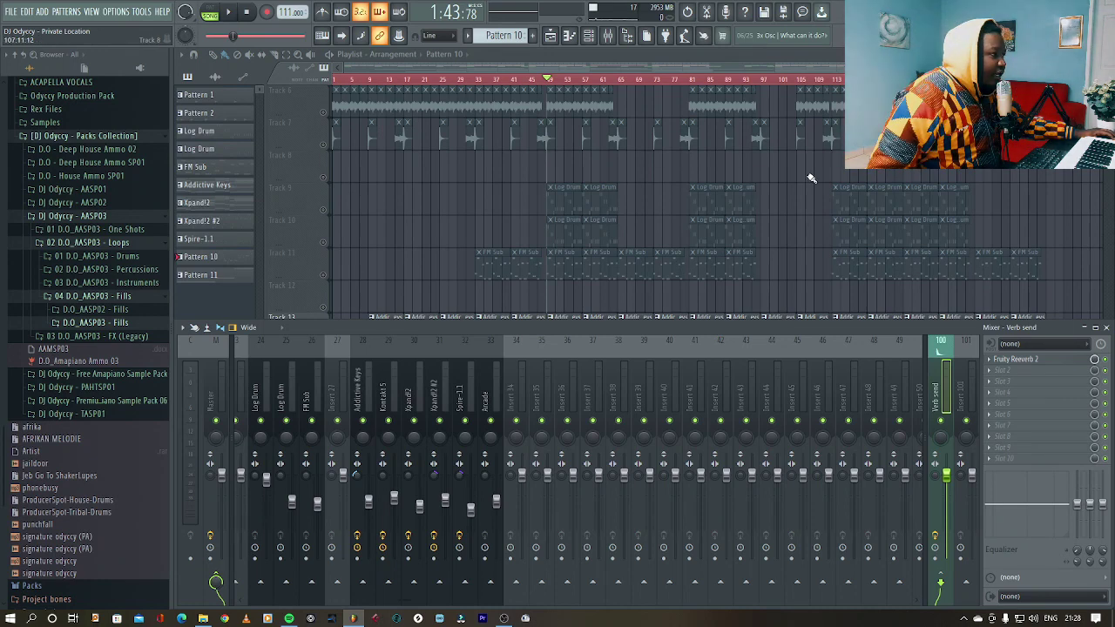
pyautogui.press('F9')
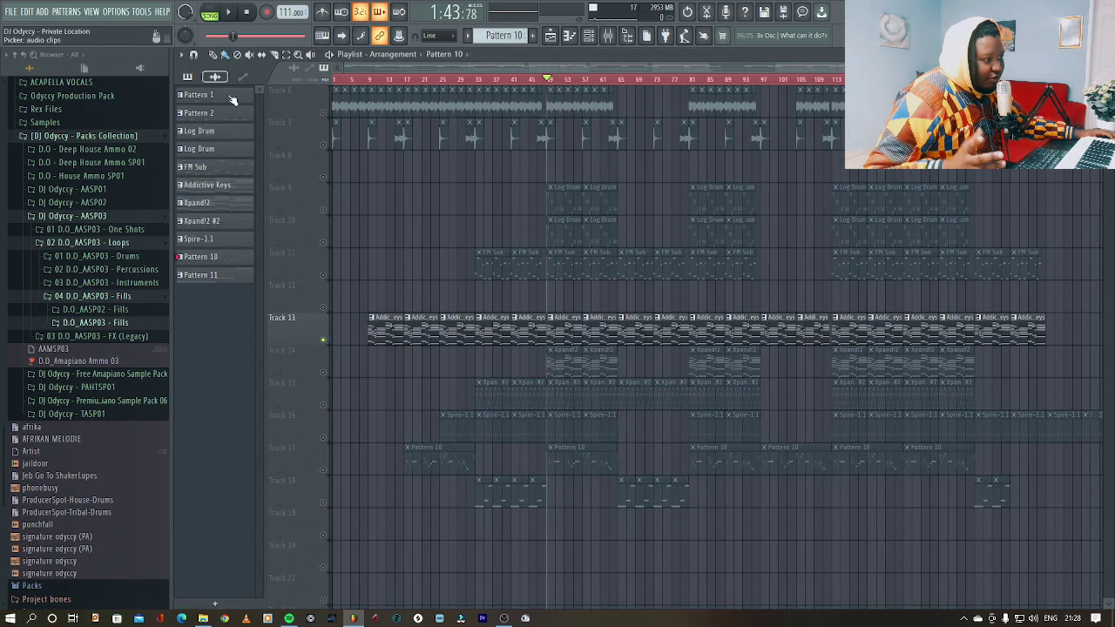
pyautogui.click(216, 76)
pyautogui.moveTo(214, 101); pyautogui.dragTo(547, 300)
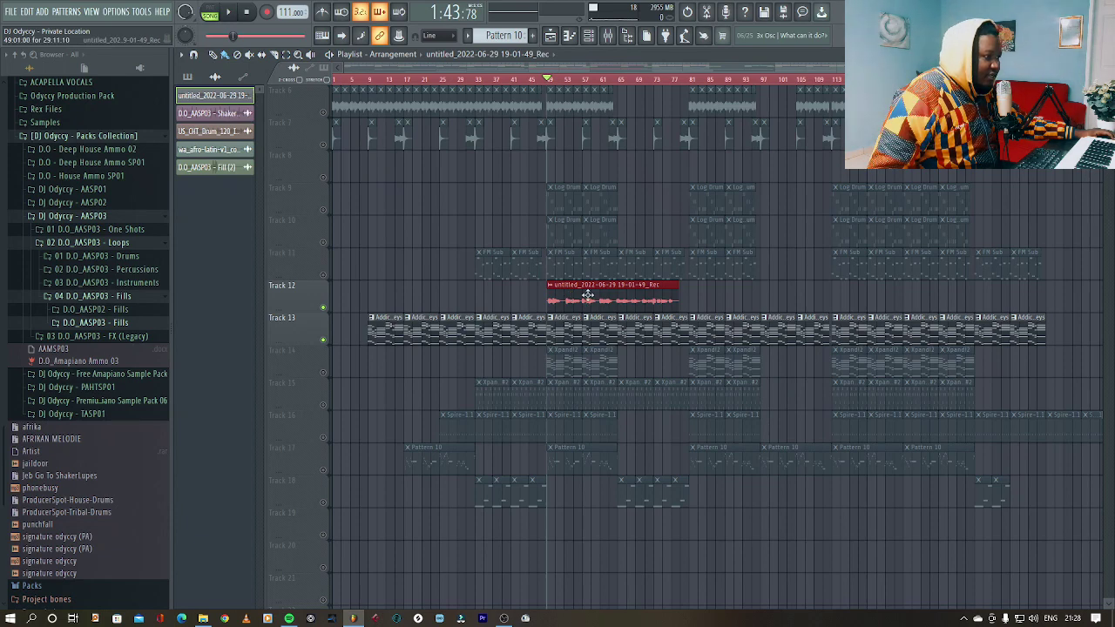
pyautogui.press('space')
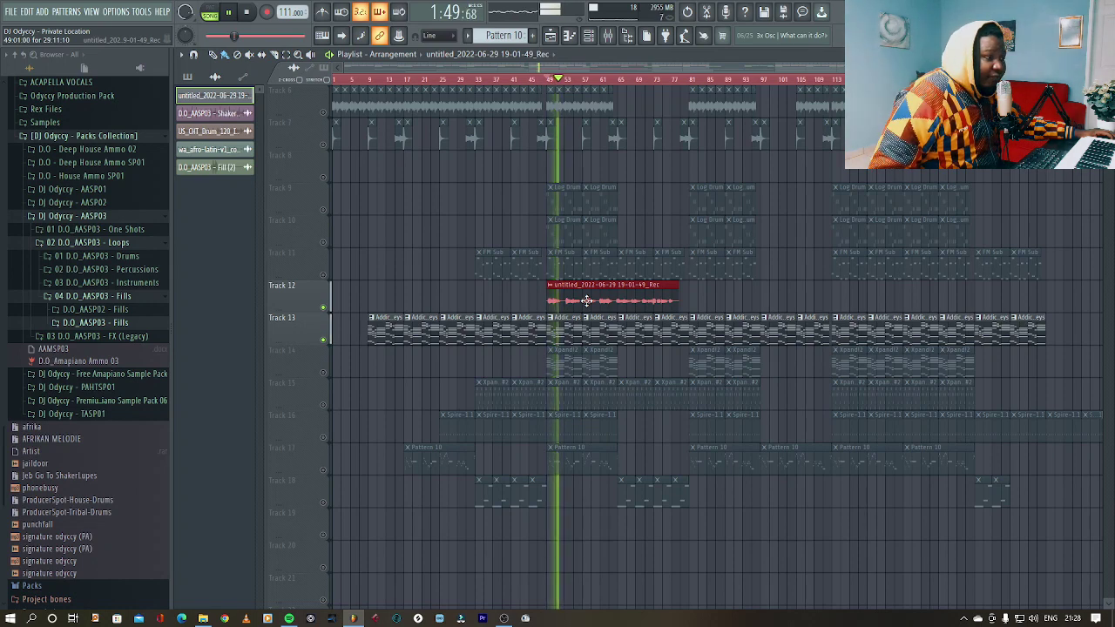
pyautogui.press('space')
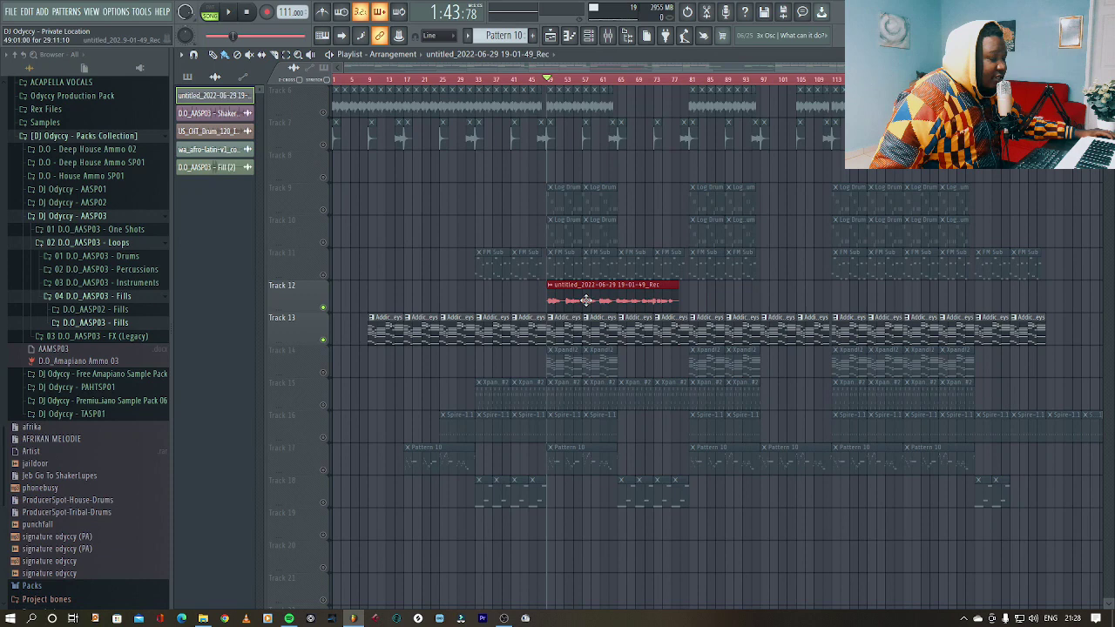
# Route the recorded audio clip's channel to mixer track 40
pyautogui.doubleClick(587, 301)
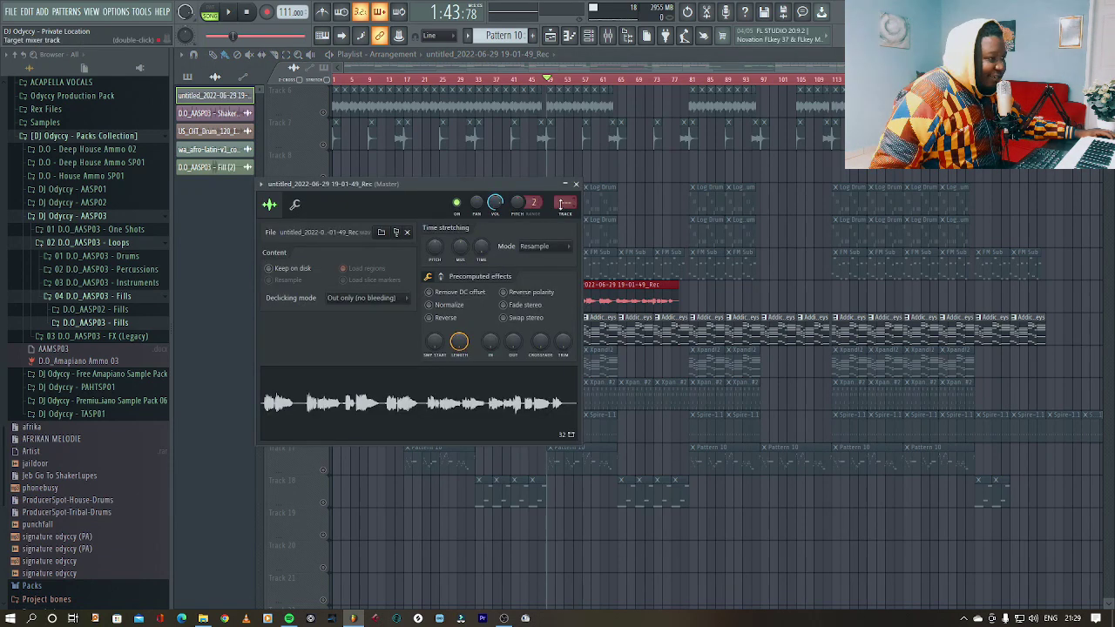
pyautogui.scroll(13, 566, 203)
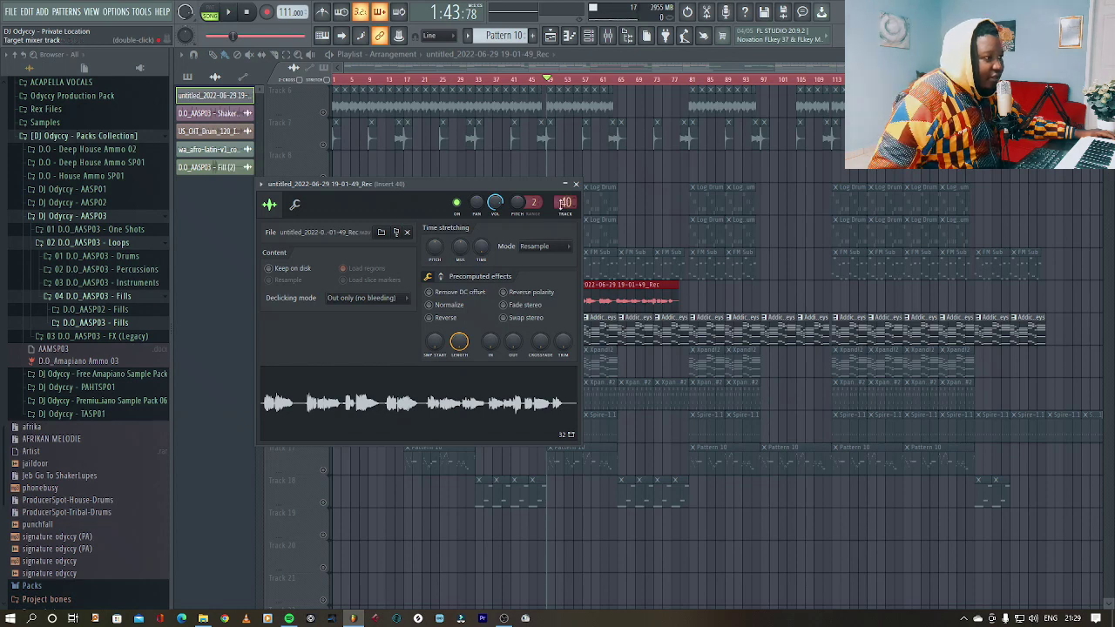
pyautogui.click(576, 185)
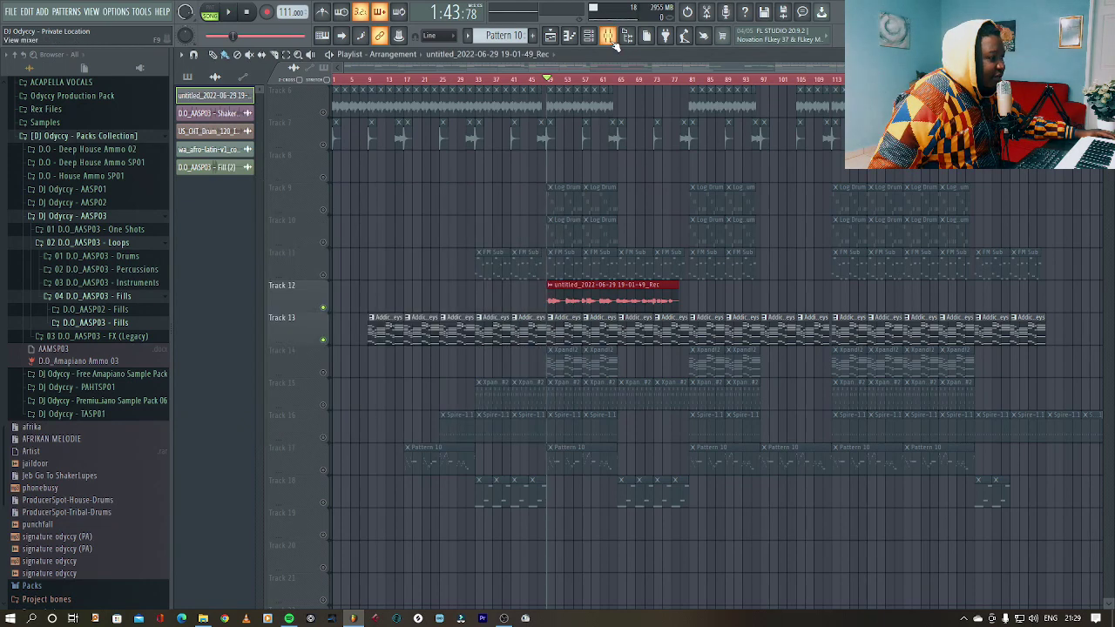
# Send mixer track Insert 40 to the Verb send and lower the send level during playback
pyautogui.click(607, 35)
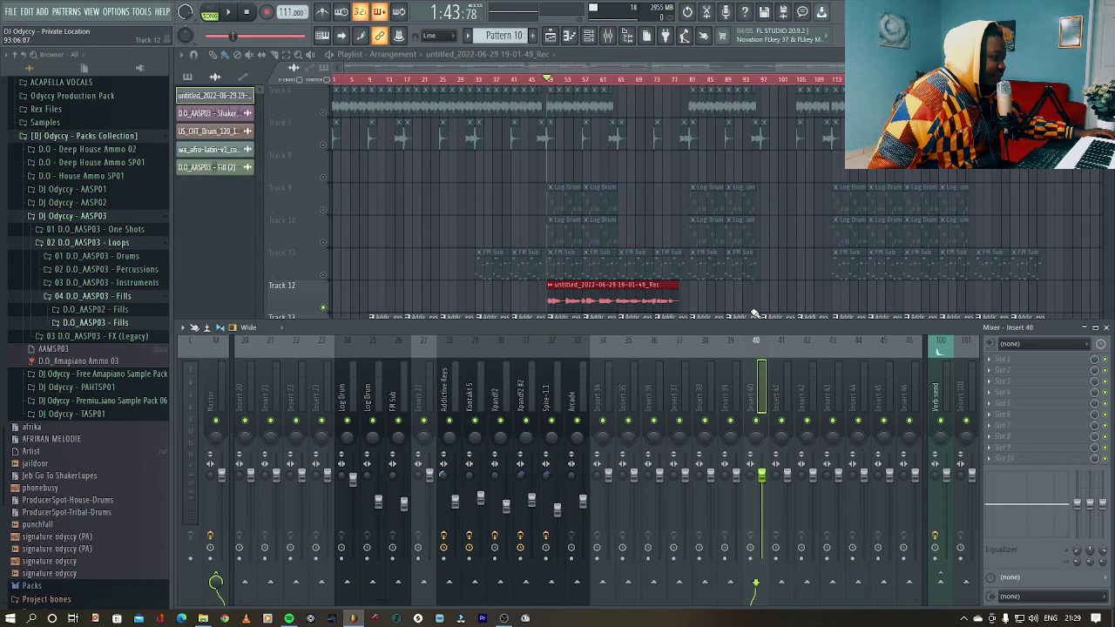
pyautogui.click(939, 582)
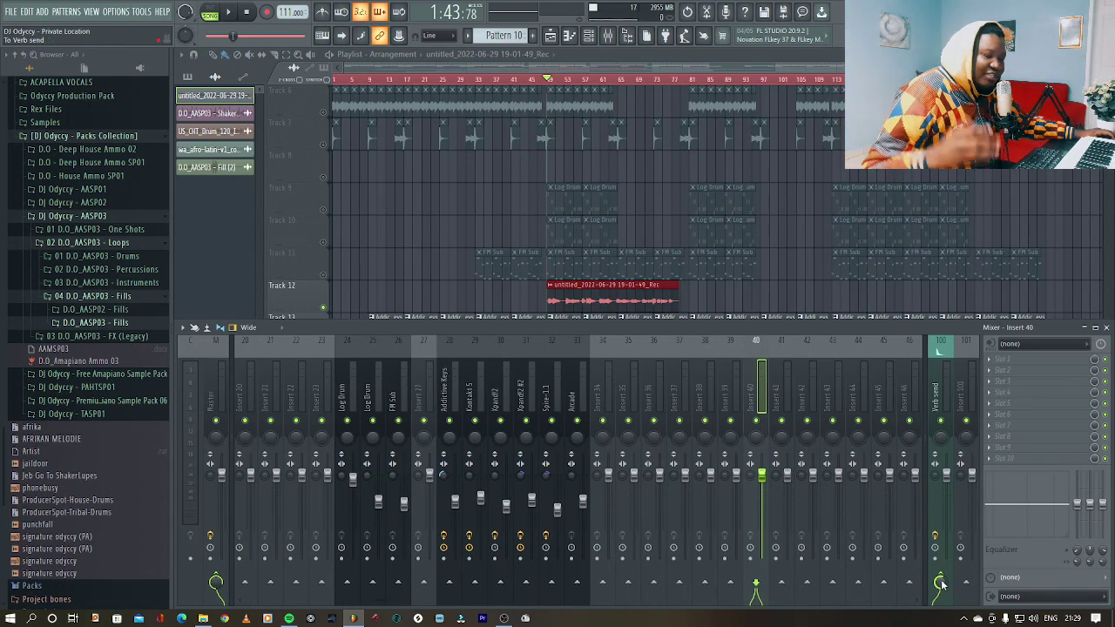
pyautogui.press('space')
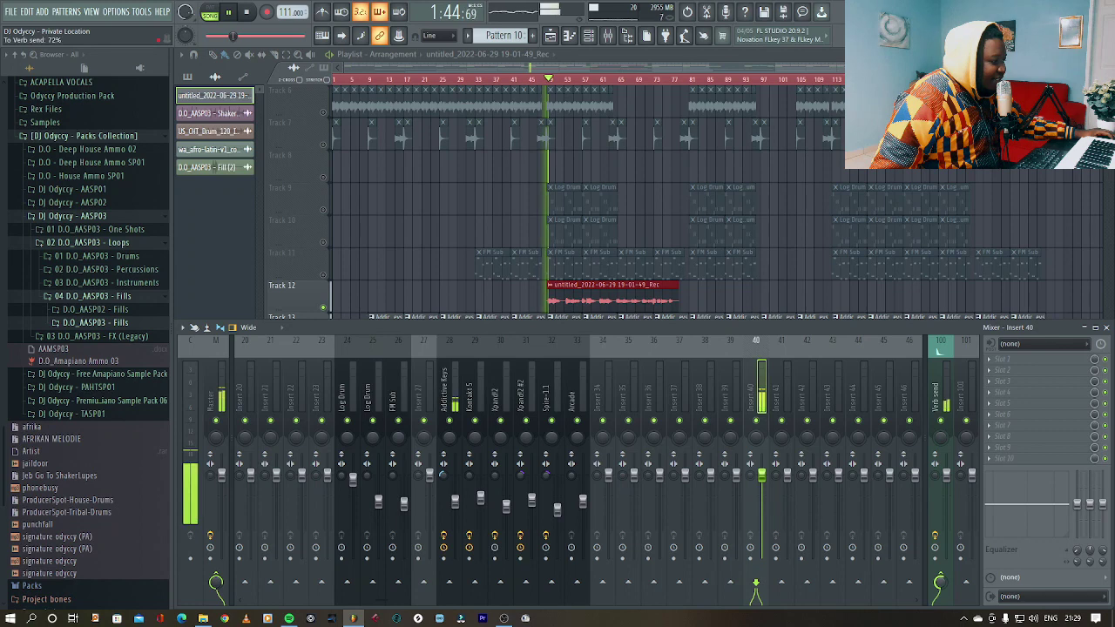
pyautogui.moveTo(941, 586); pyautogui.dragTo(941, 606)
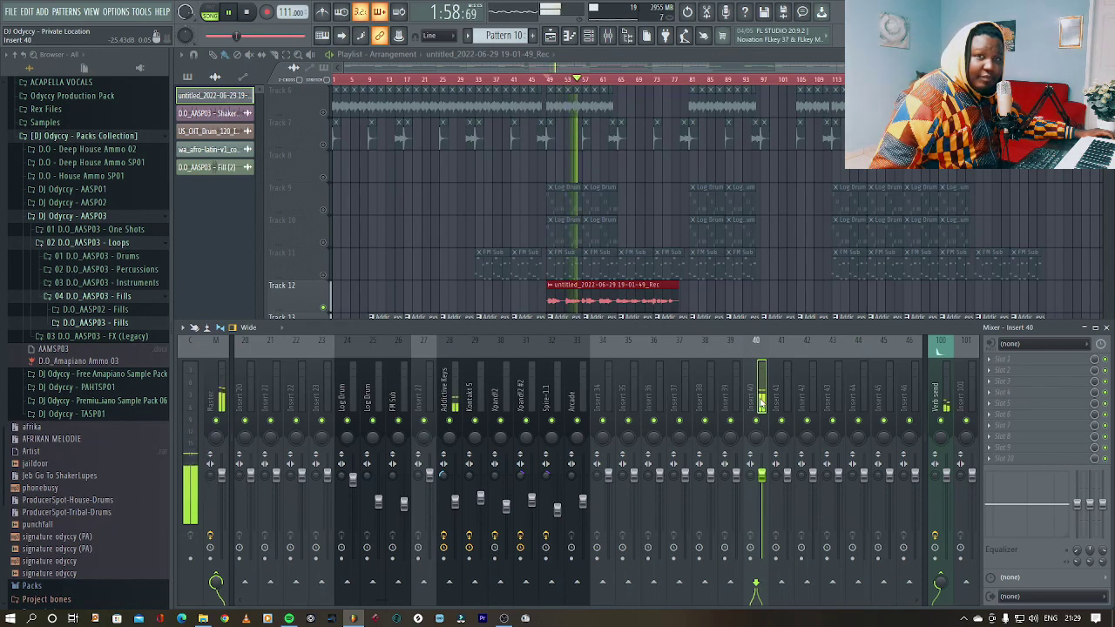
pyautogui.press('space')
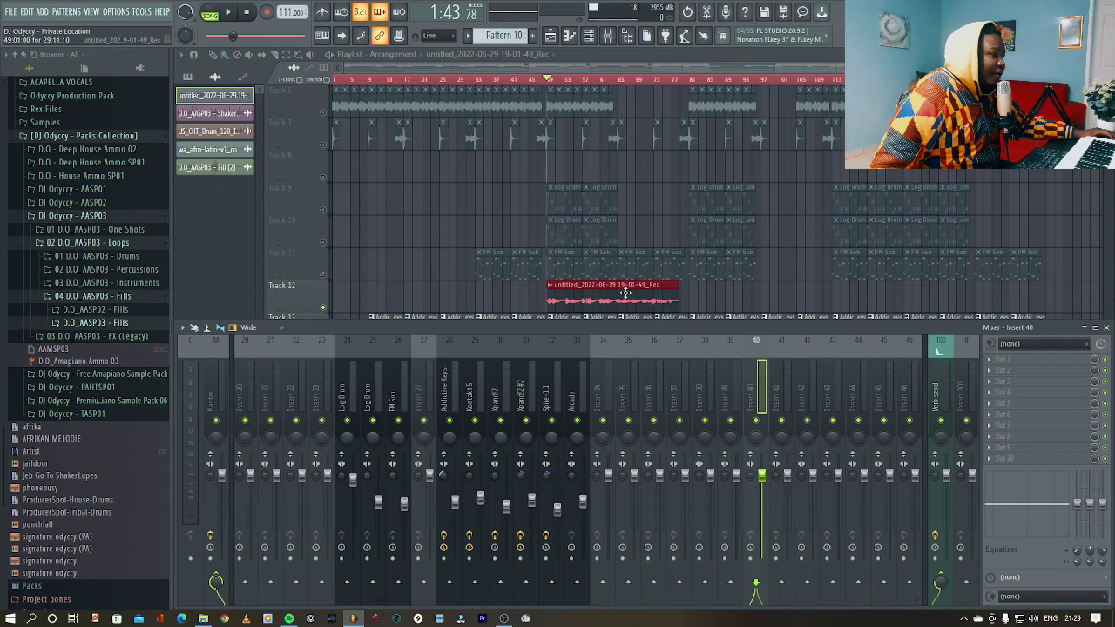
# Select the Kontakt 5 channel in the channel rack and create a new empty pattern
pyautogui.press('F5')
pyautogui.press('F6')
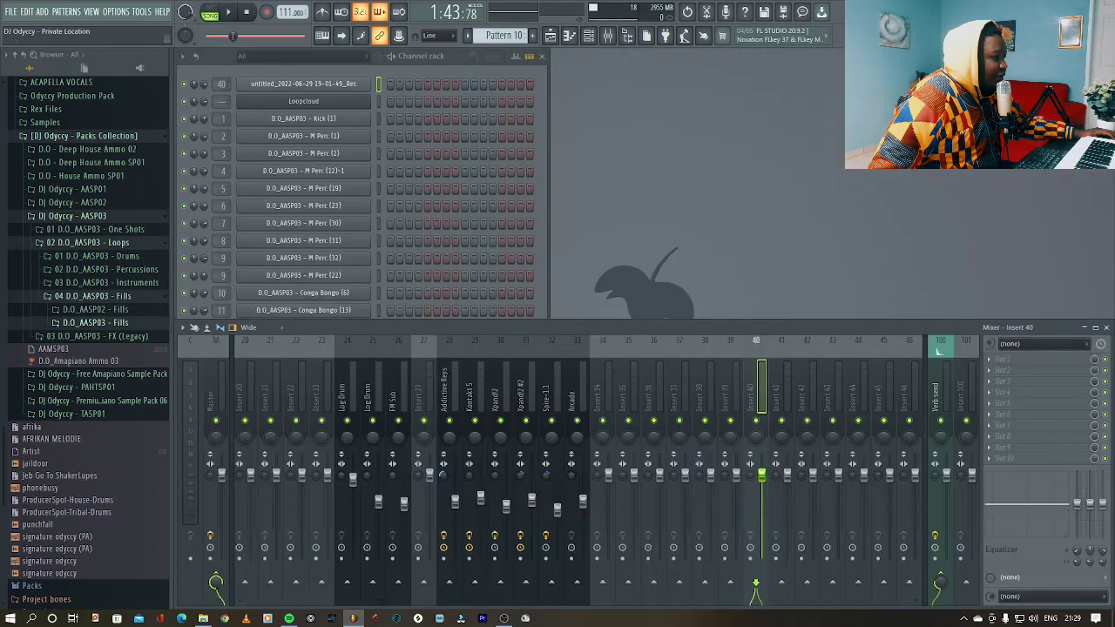
pyautogui.click(545, 280)
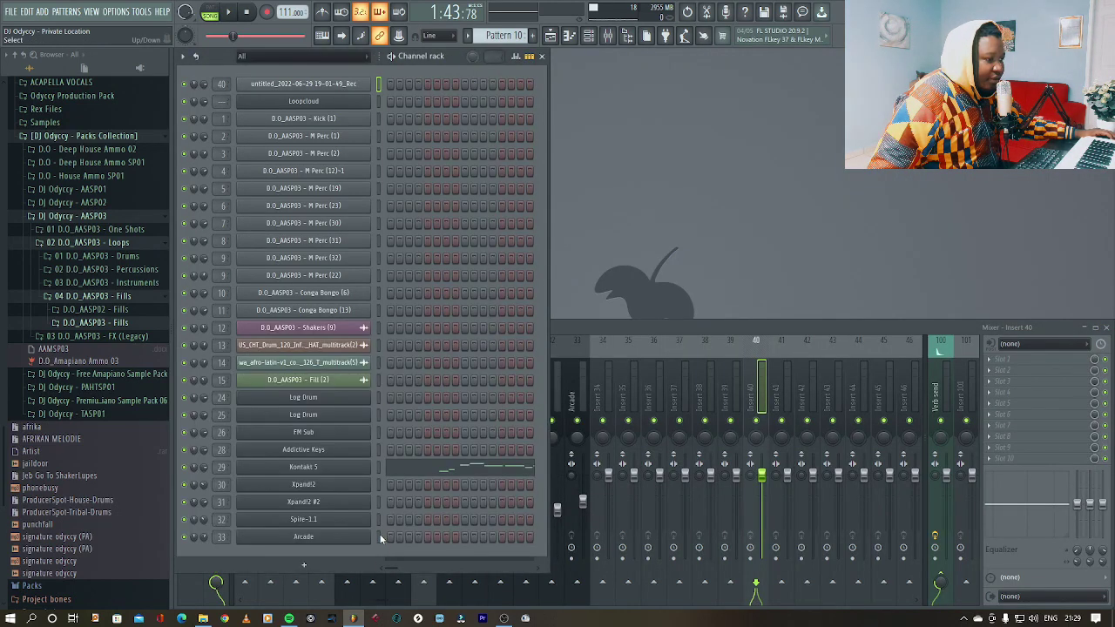
pyautogui.click(378, 467)
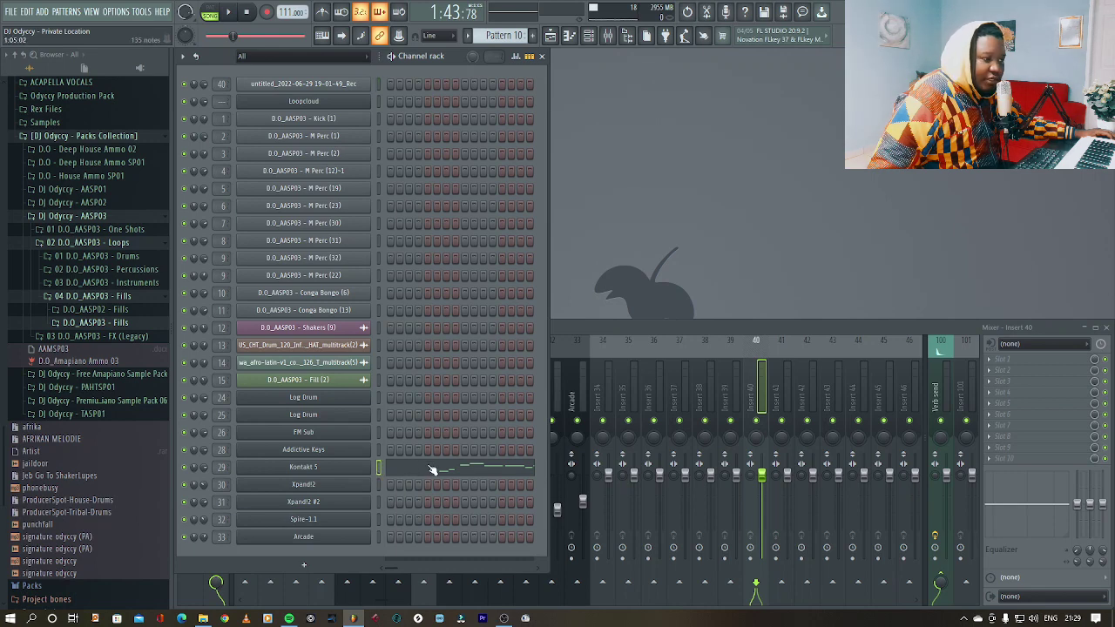
pyautogui.press('F4')
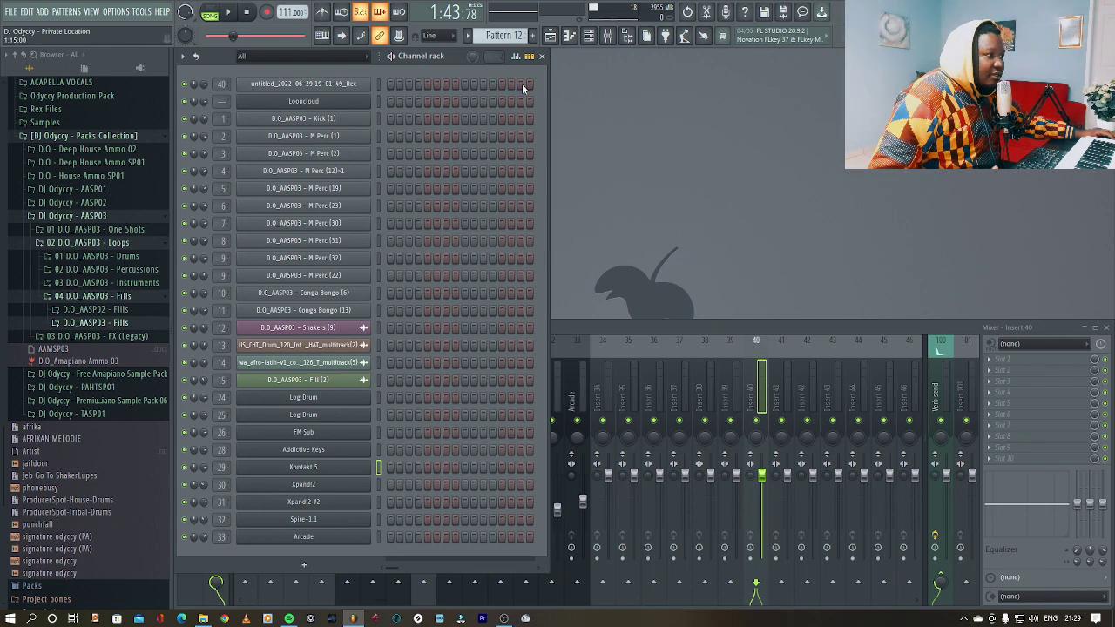
# Place the empty Pattern 12 on Track 19 at bar 49 of the playlist
pyautogui.click(550, 36)
pyautogui.scroll(-2, 540, 450)
pyautogui.click(549, 466)
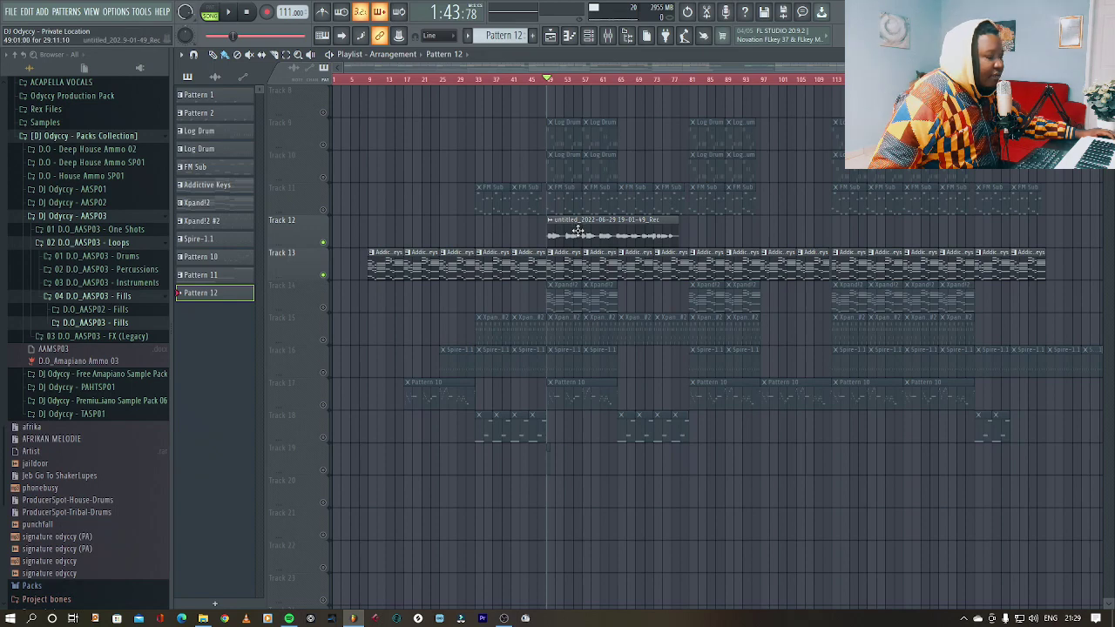
# Open the recorded audio clip in Edison, convert it to score and dump the notes to the piano roll, and close Edison
pyautogui.click(551, 223)
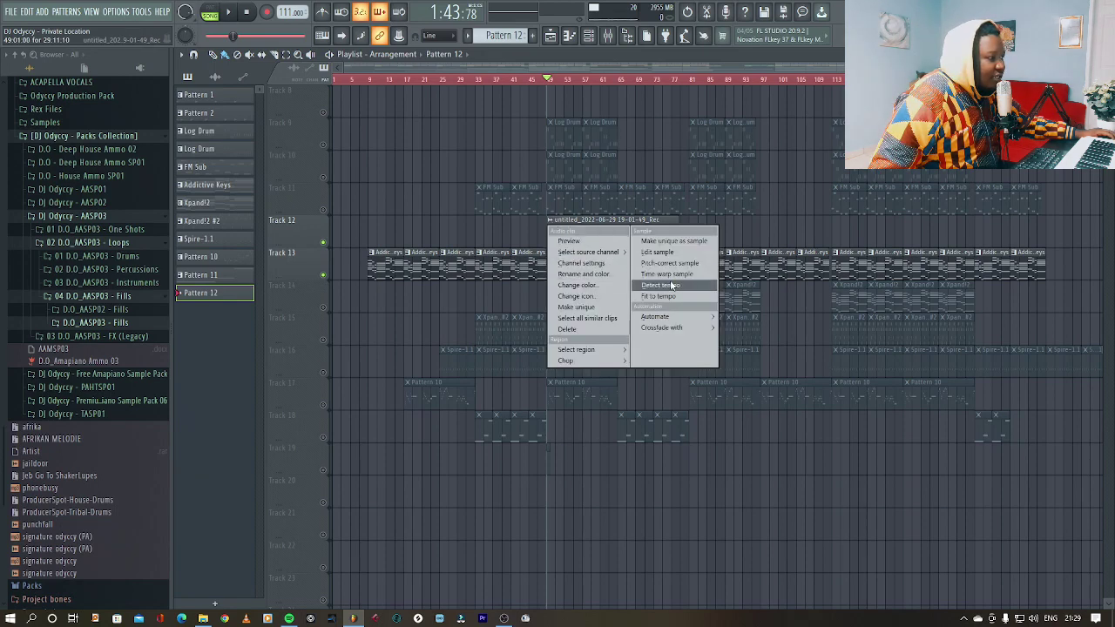
pyautogui.click(667, 253)
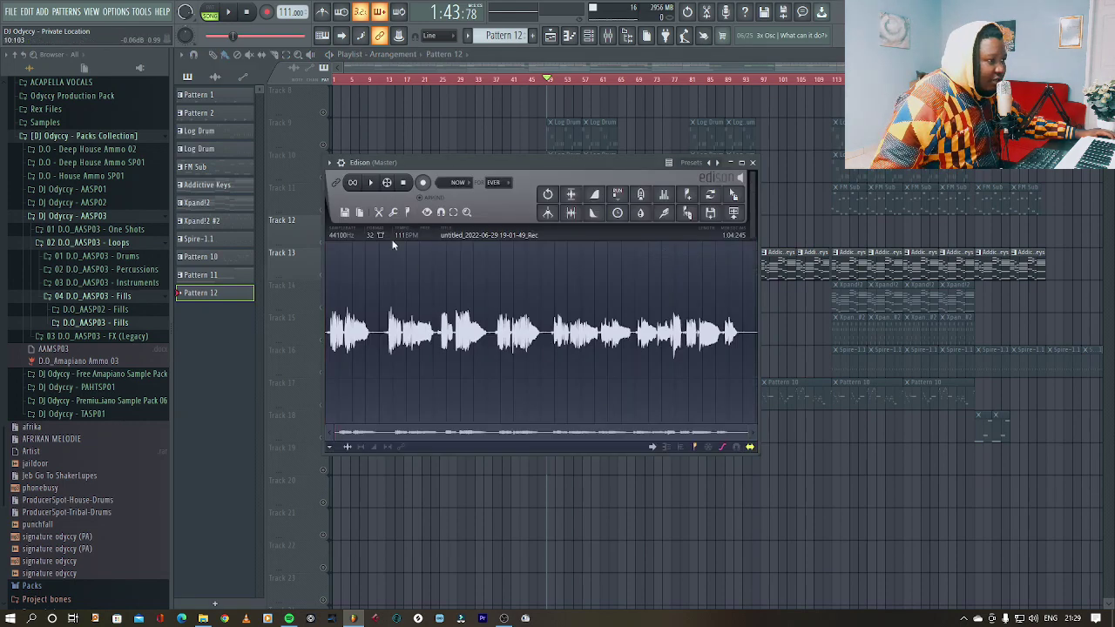
pyautogui.click(396, 212)
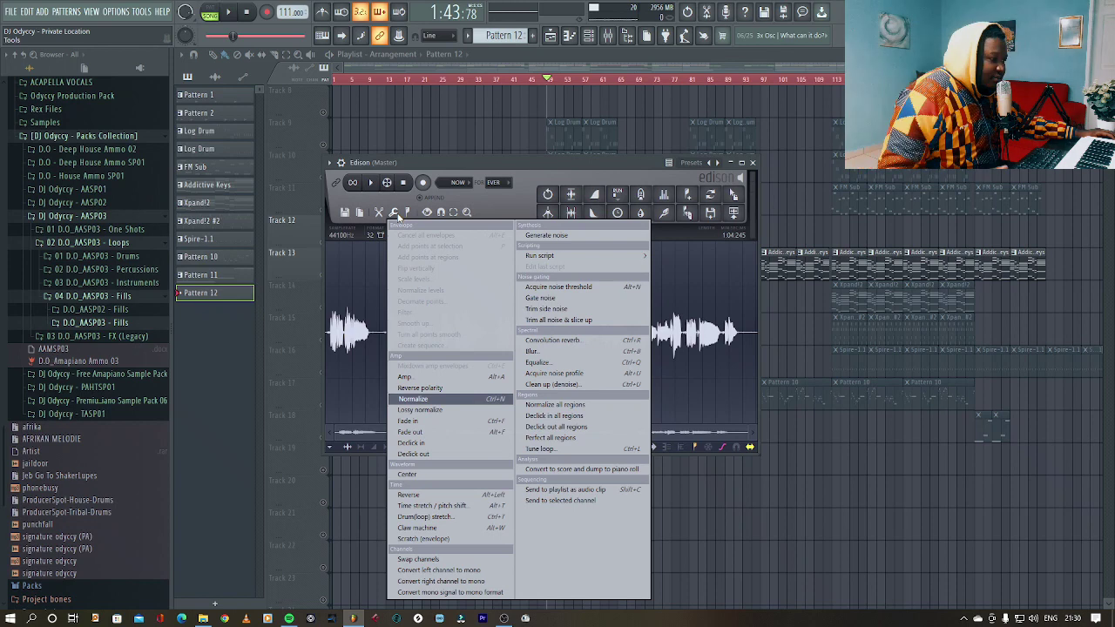
pyautogui.click(614, 471)
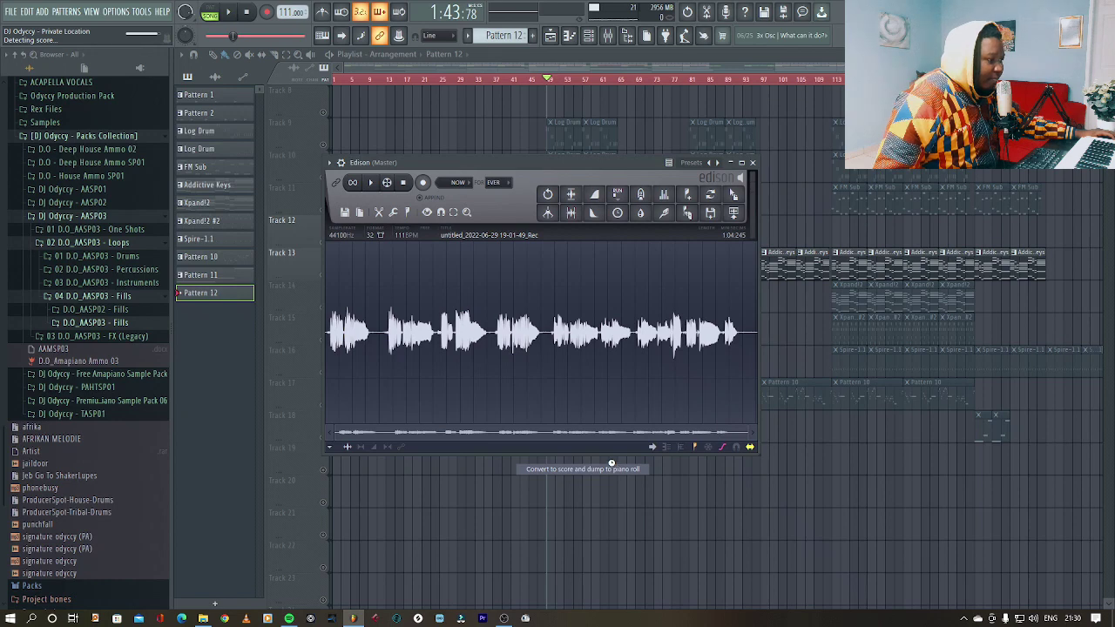
pyautogui.click(753, 163)
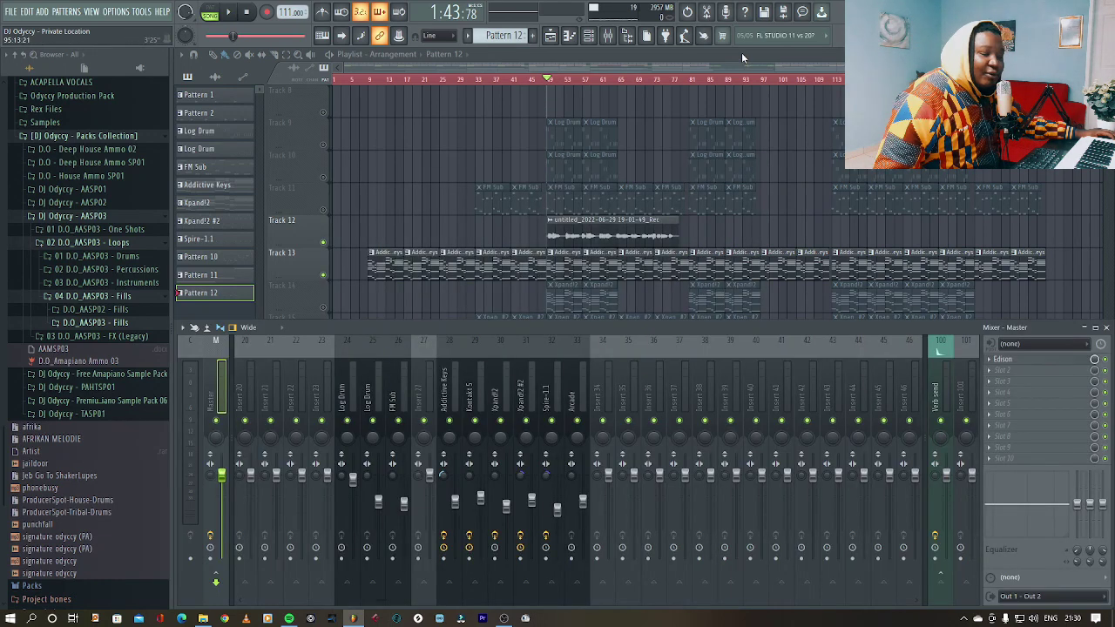
# Mute the recorded audio on Track 12, unmute Track 19, and play Pattern 12 over the keys
pyautogui.press('F9')
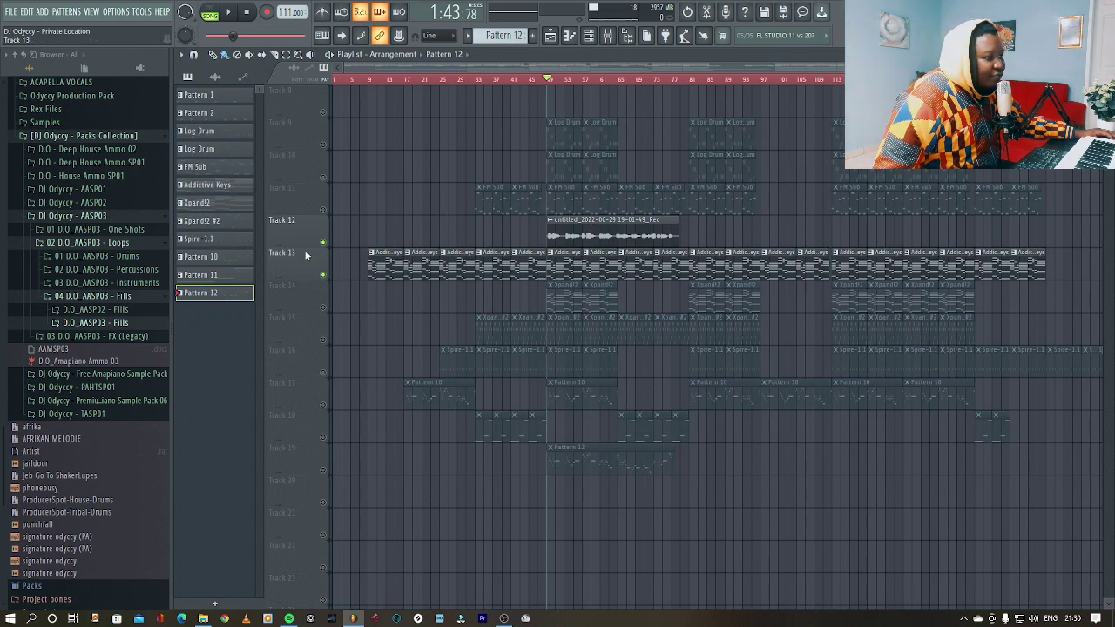
pyautogui.click(325, 244)
pyautogui.click(324, 470)
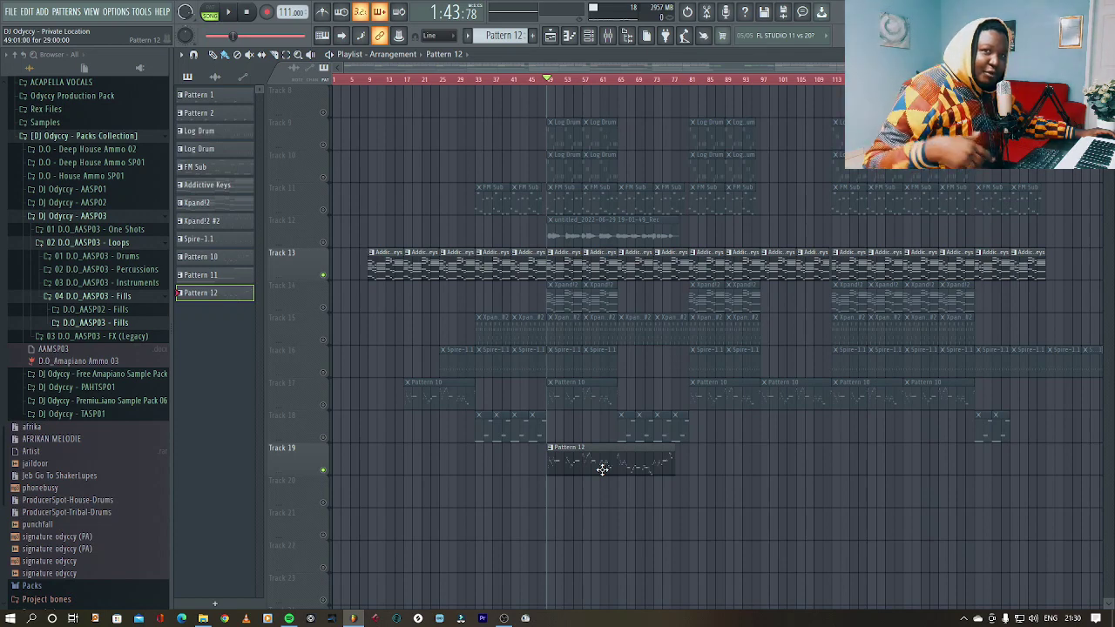
pyautogui.press('space')
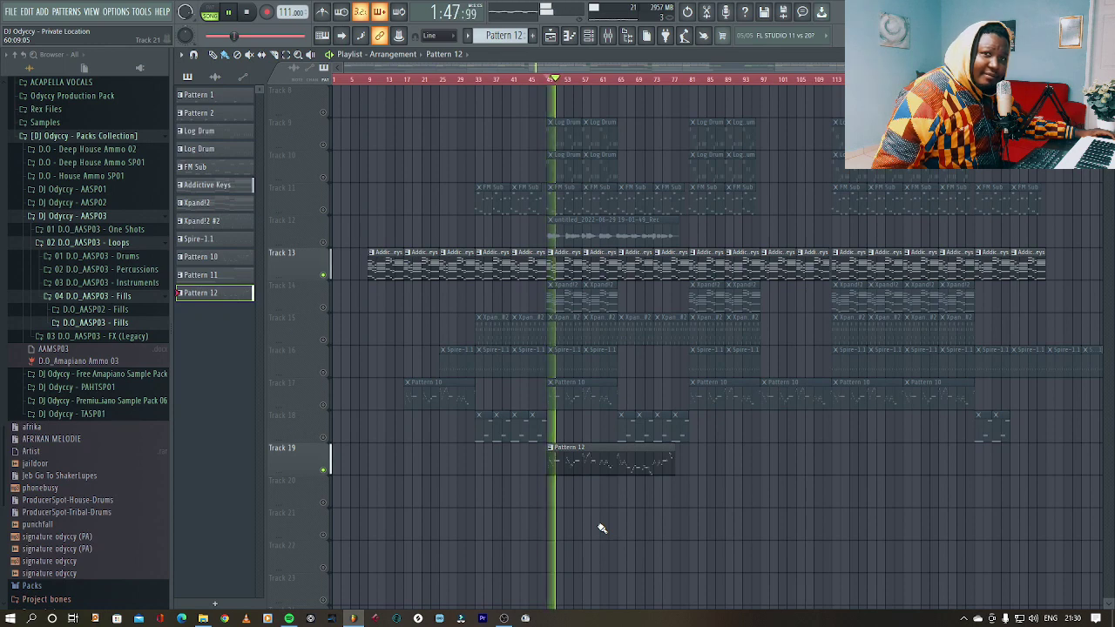
pyautogui.press('space')
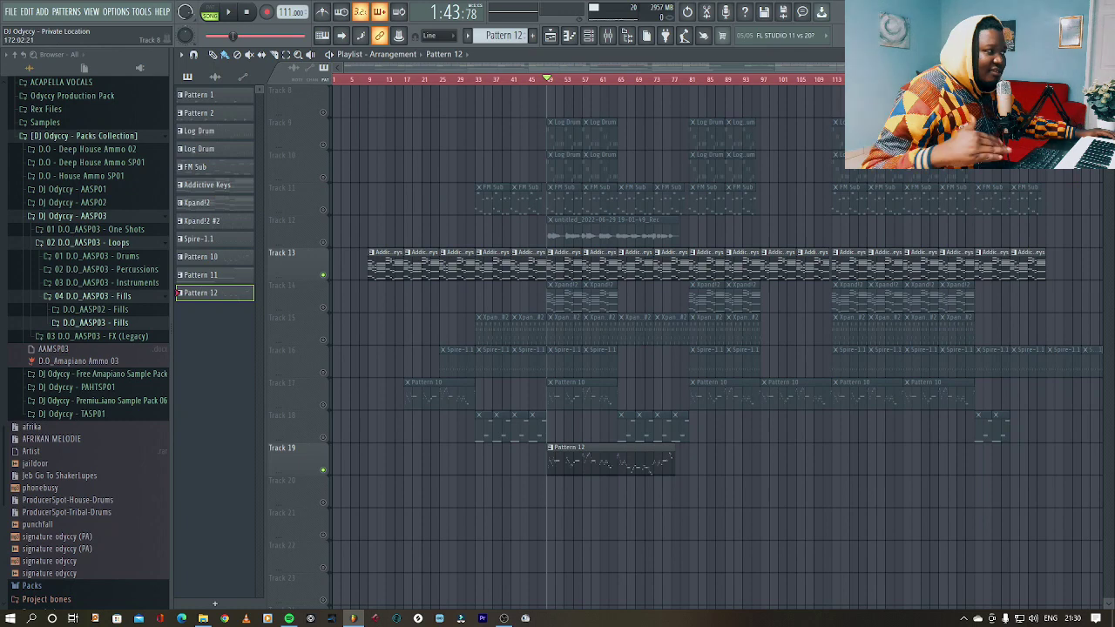
# Transpose all converted Kontakt 5 notes up one octave in the piano roll and play the result
pyautogui.press('F5')
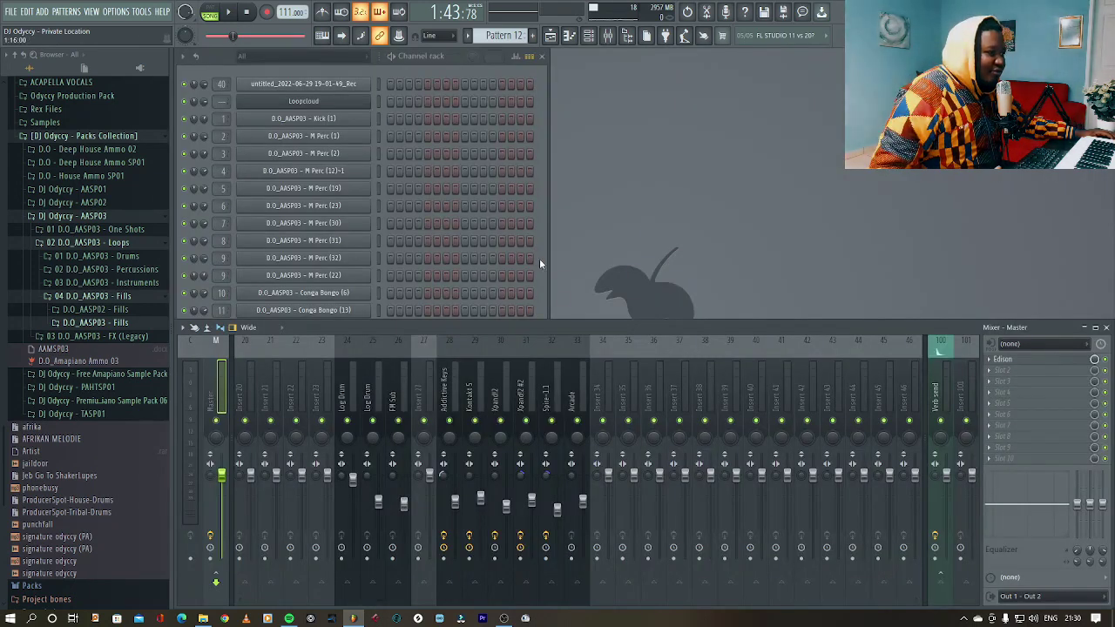
pyautogui.click(463, 469)
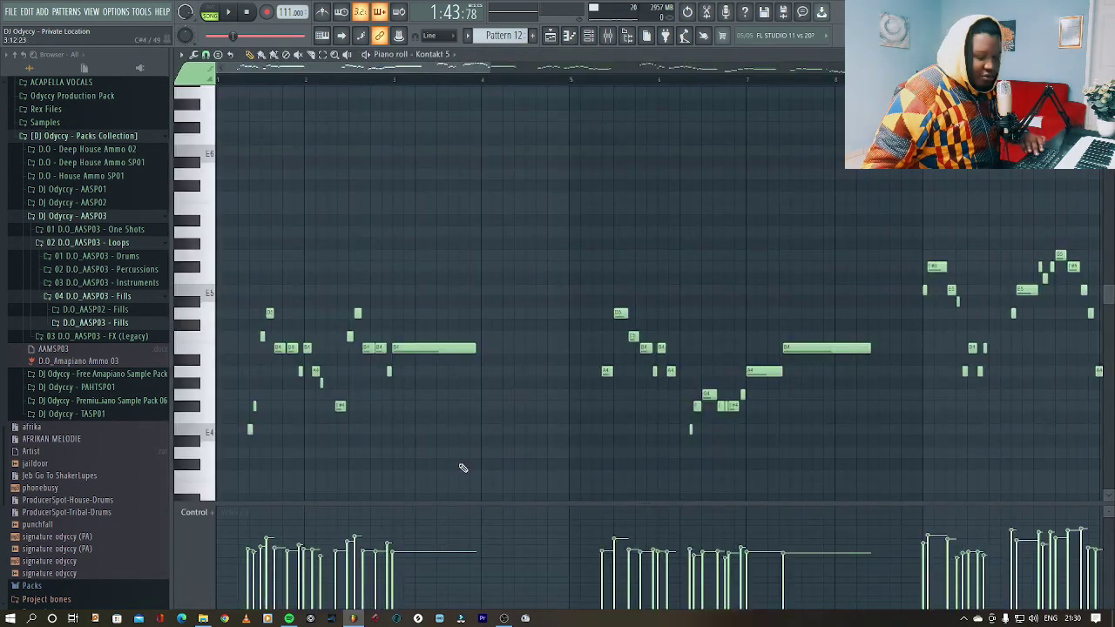
pyautogui.hotkey('ctrl', 'Up')
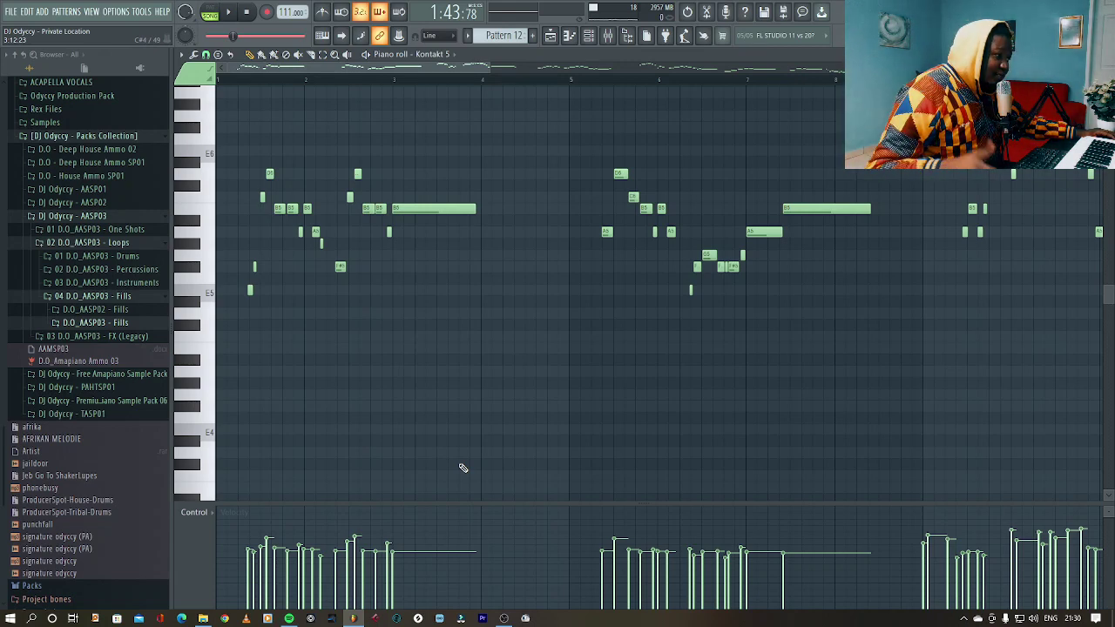
pyautogui.press('space')
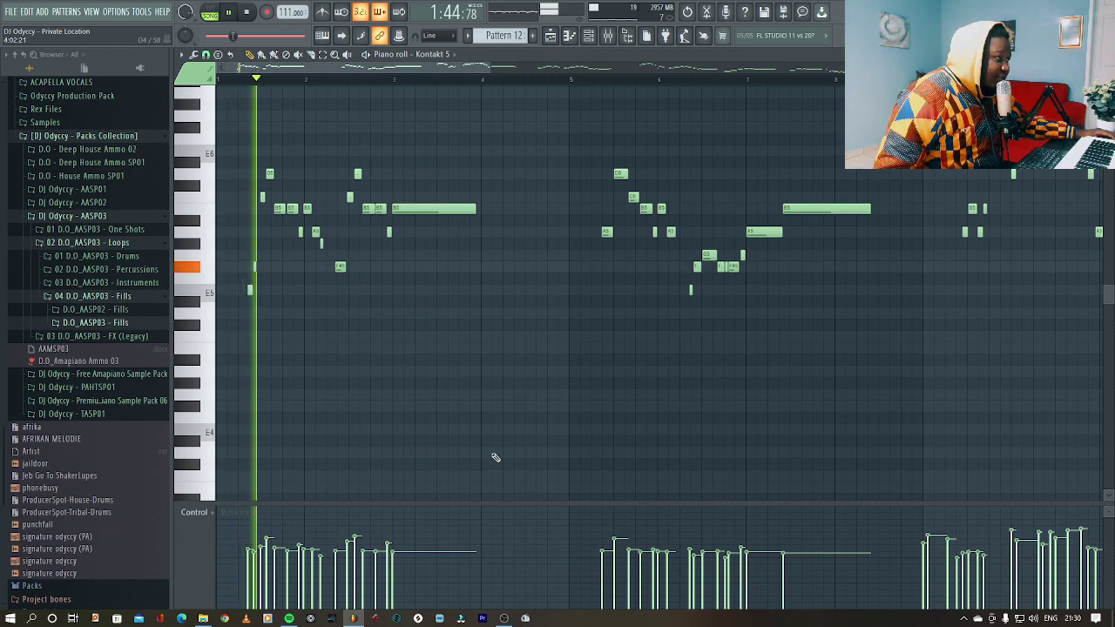
# Lower the short F6 note near bar 17 to E6 and pick the short G#5 note near bar 26
pyautogui.moveTo(509, 71); pyautogui.dragTo(671, 76)
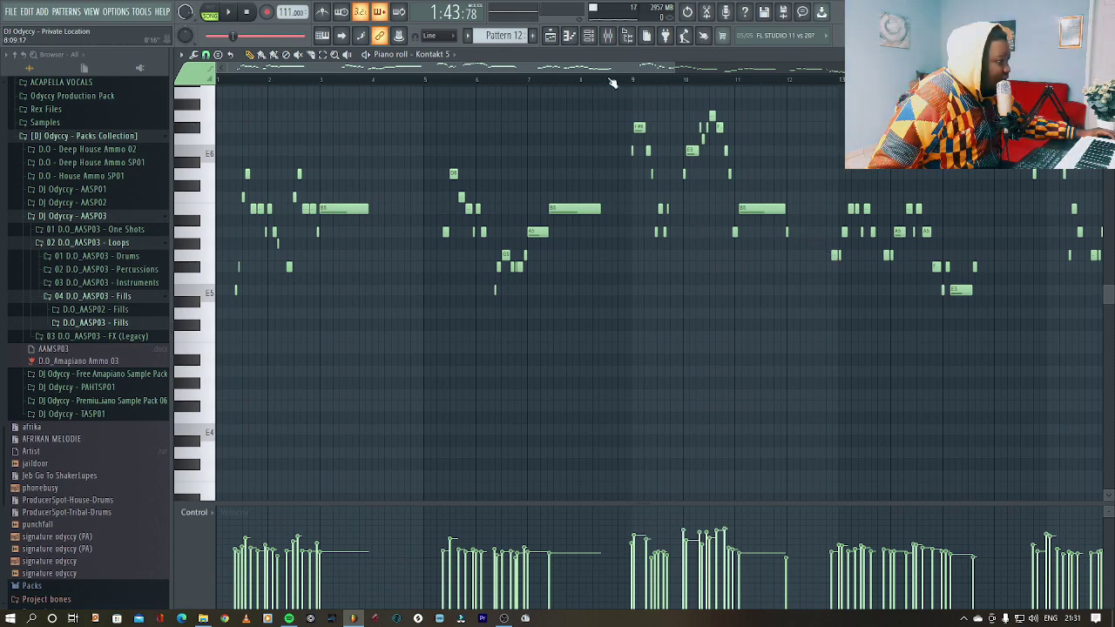
pyautogui.hscroll(6, 683, 76)
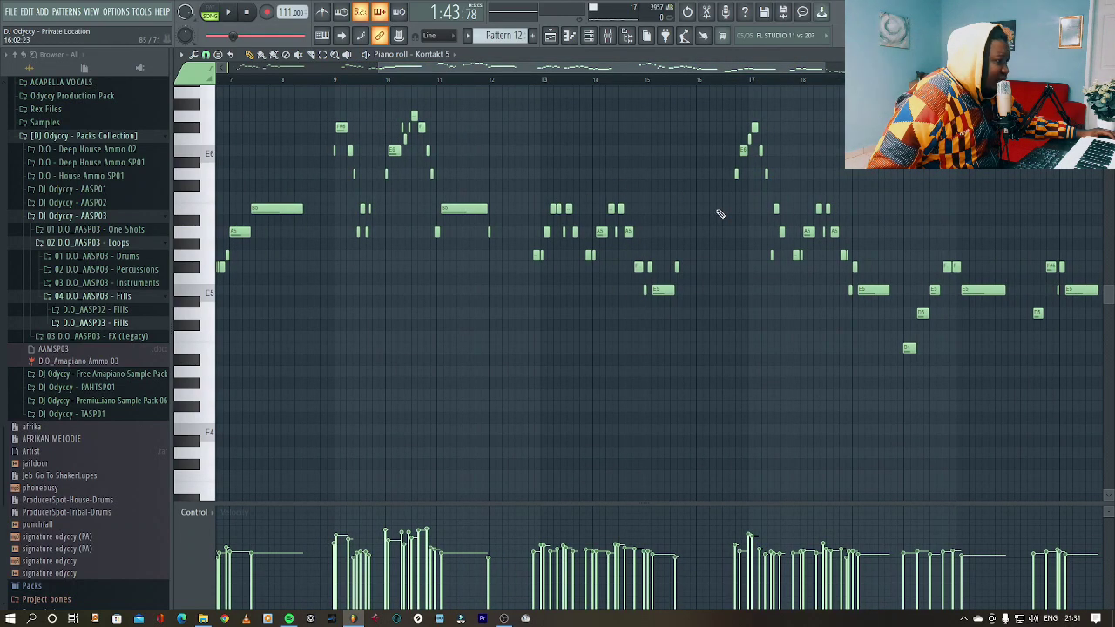
pyautogui.click(750, 141)
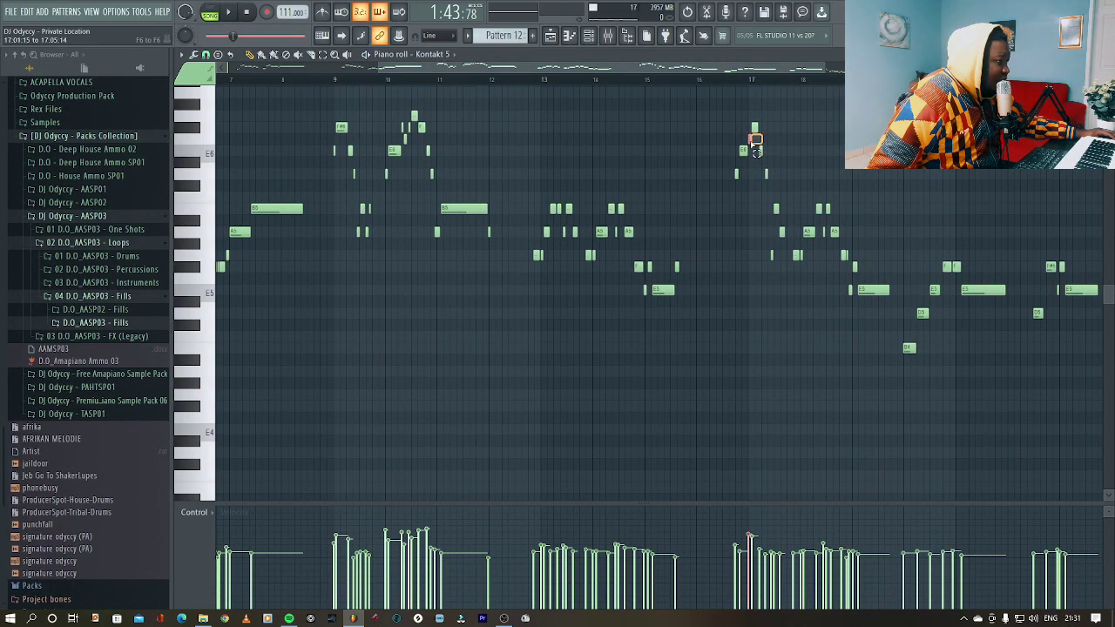
pyautogui.moveTo(749, 141); pyautogui.dragTo(749, 150)
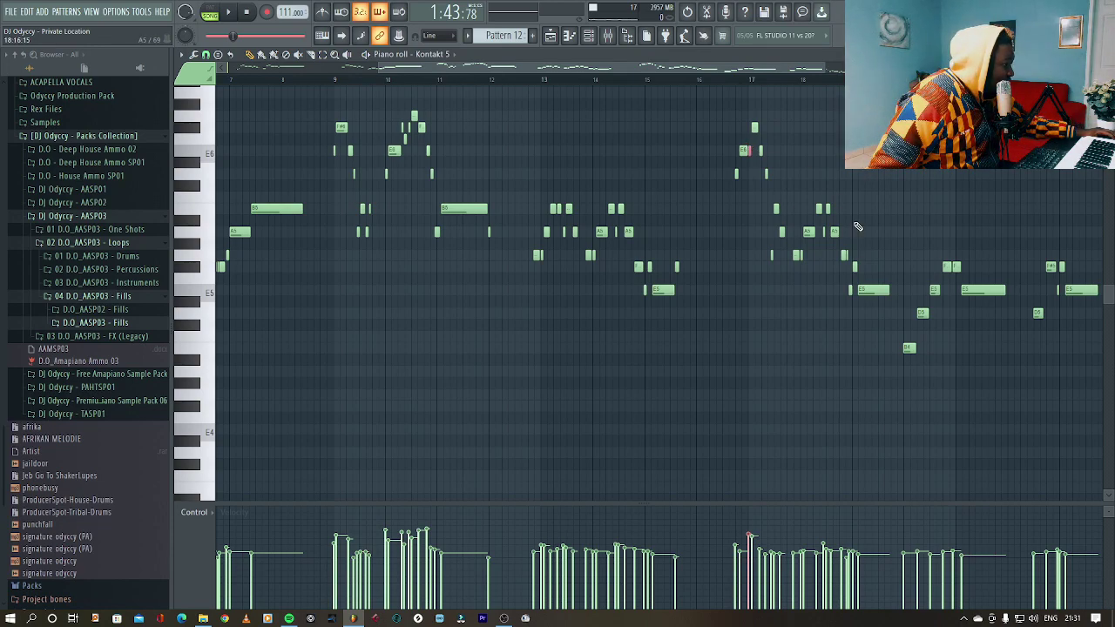
pyautogui.hscroll(4, 859, 226)
pyautogui.hscroll(2, 653, 336)
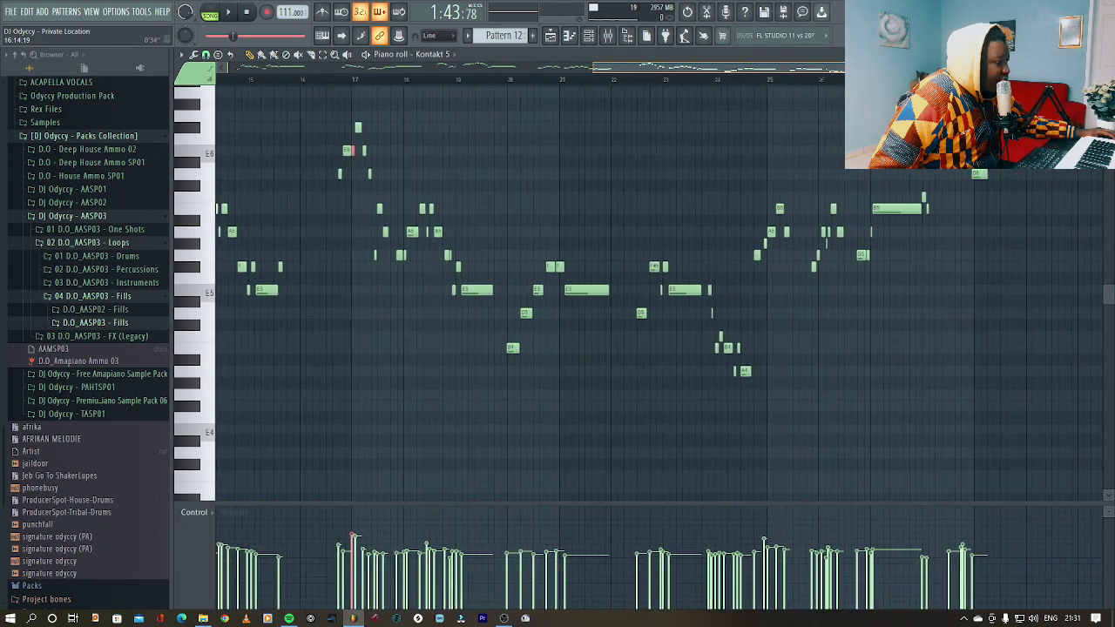
pyautogui.hscroll(2, 835, 208)
pyautogui.click(748, 243)
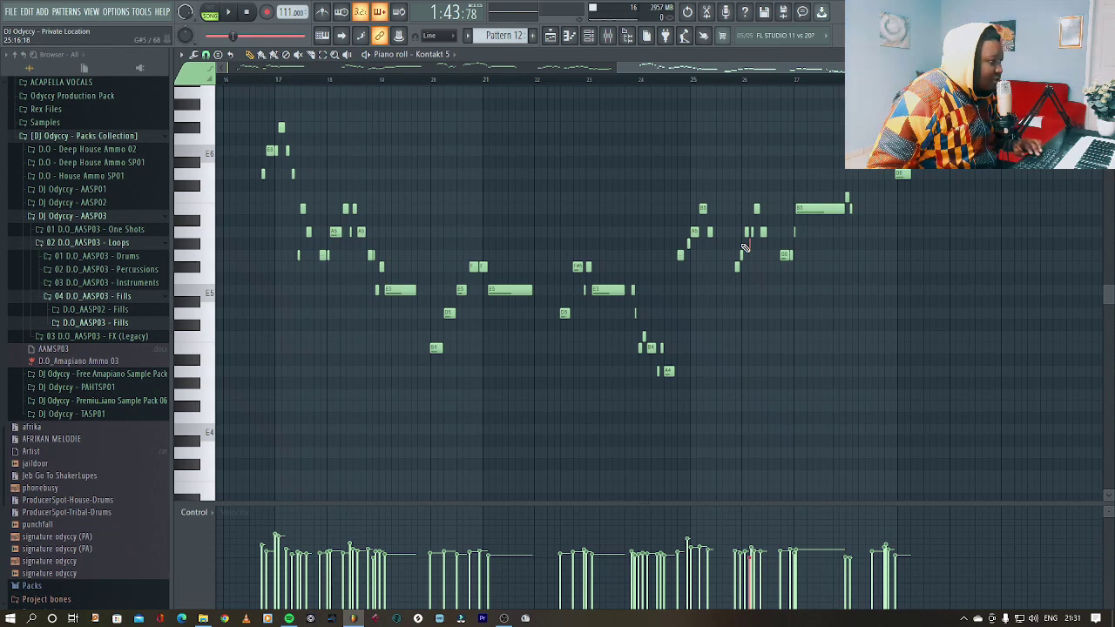
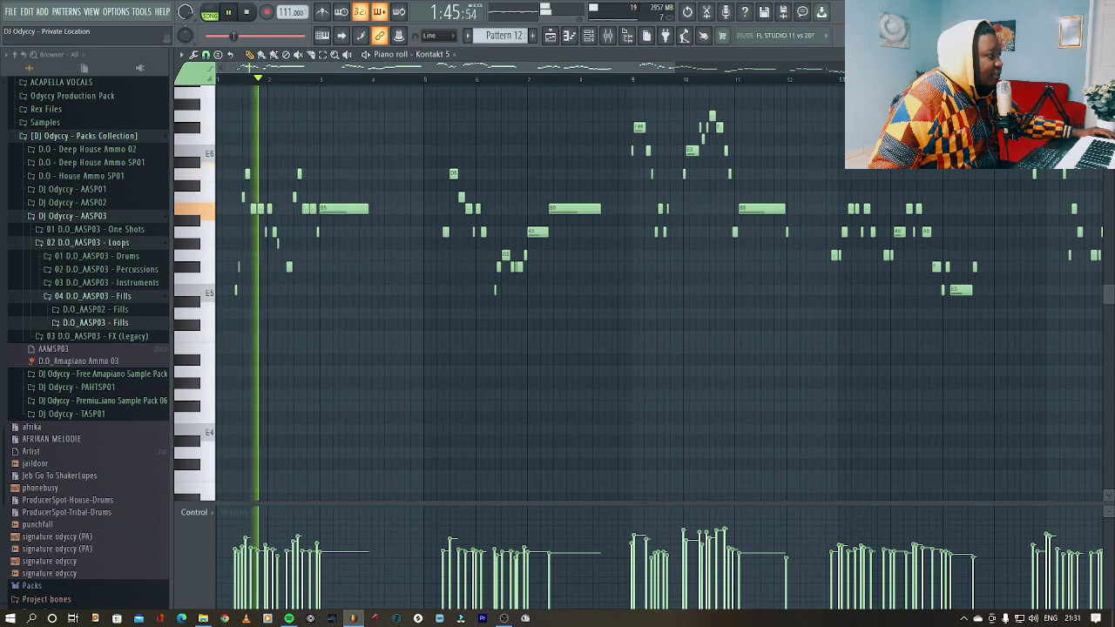
# Return to the playlist during playback and unmute the Xpand!2 clips on Track 14
pyautogui.press('F7')
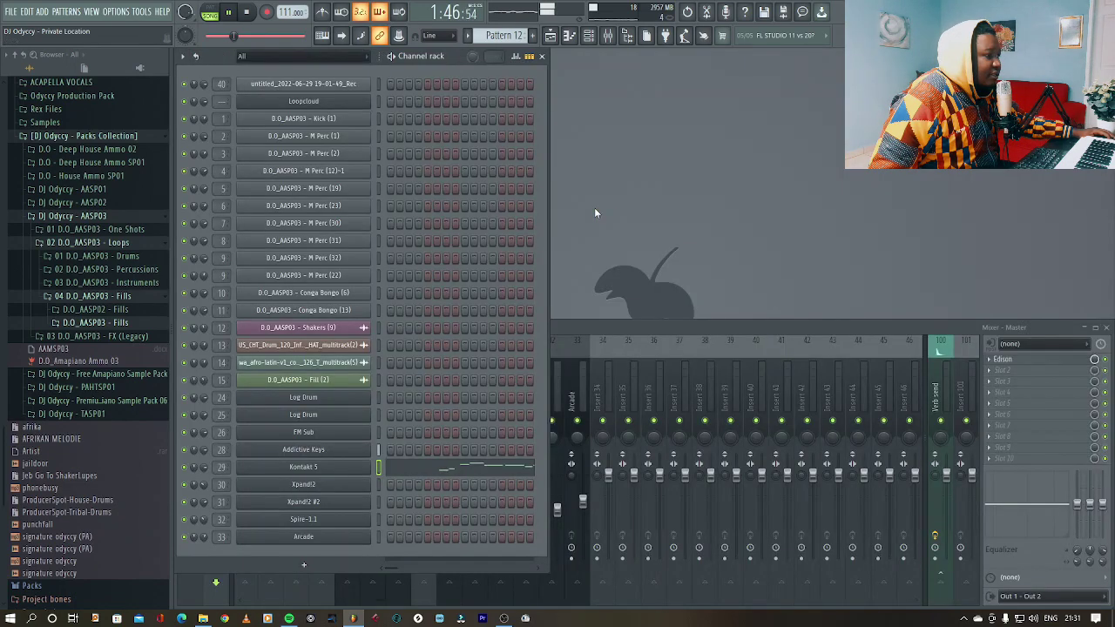
pyautogui.click(550, 35)
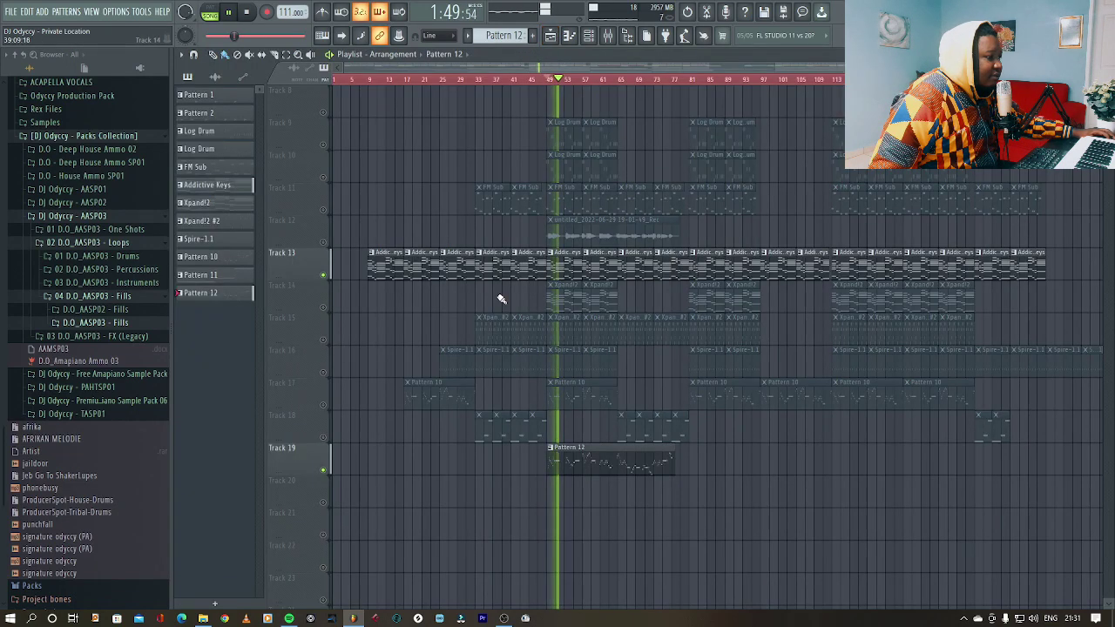
pyautogui.click(324, 308)
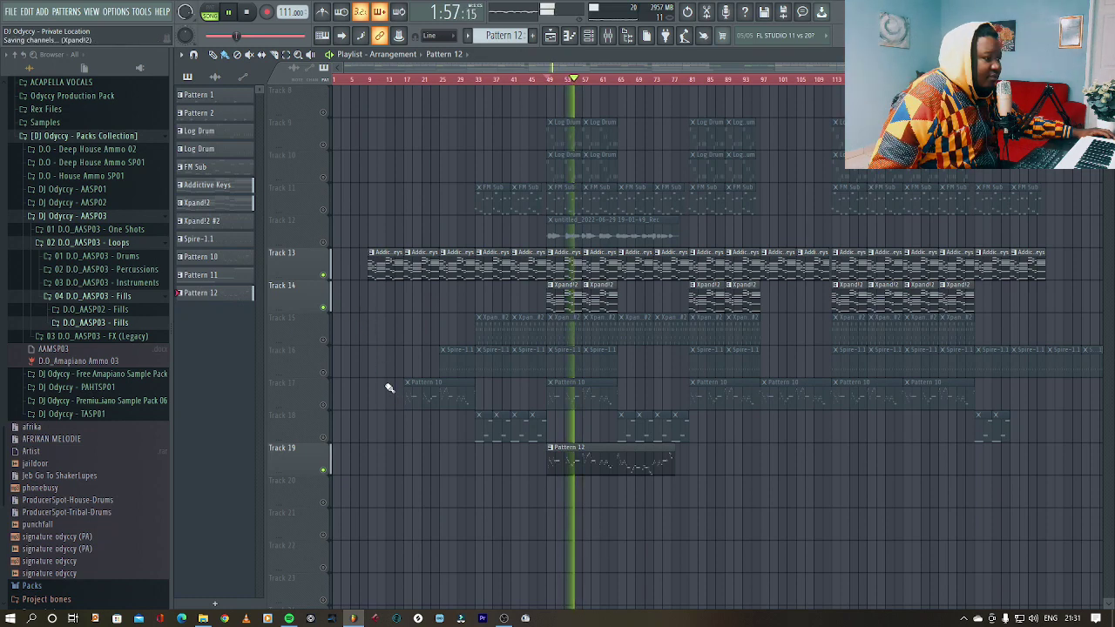
# Unmute Track 12, lower the recorded clip's channel volume while it plays with Pattern 12, and stop playback
pyautogui.click(326, 244)
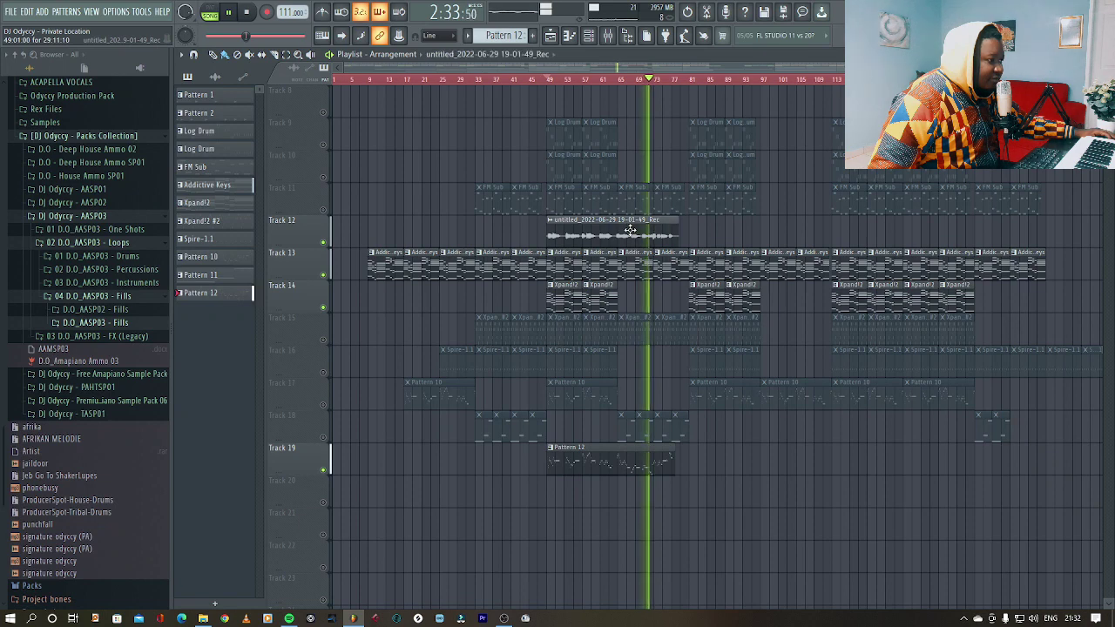
pyautogui.doubleClick(661, 228)
pyautogui.moveTo(495, 202); pyautogui.dragTo(494, 213)
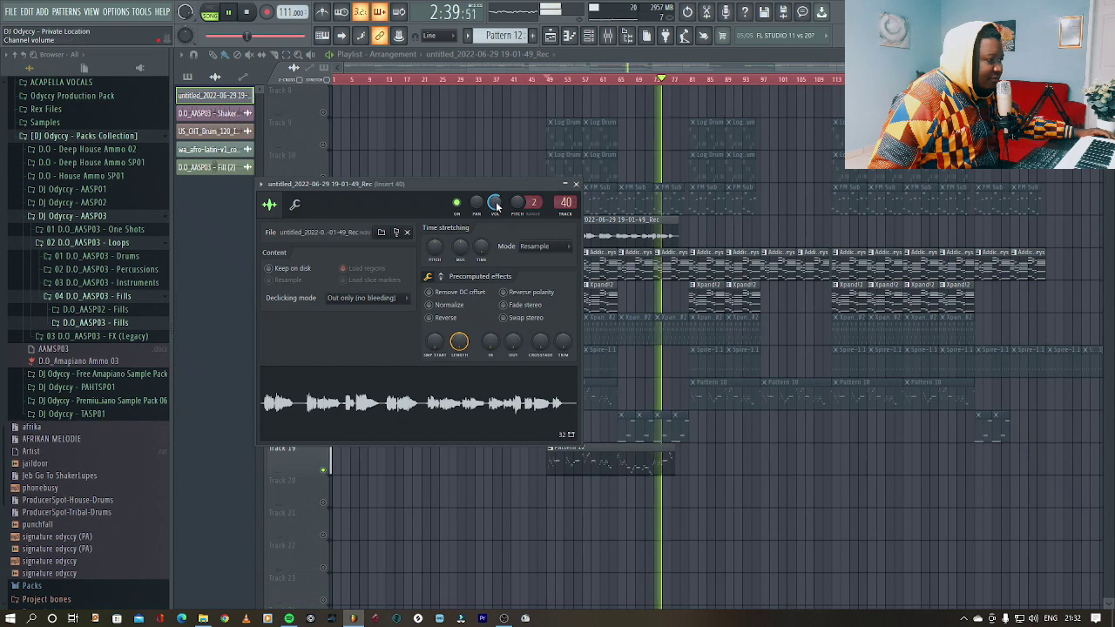
pyautogui.click(576, 185)
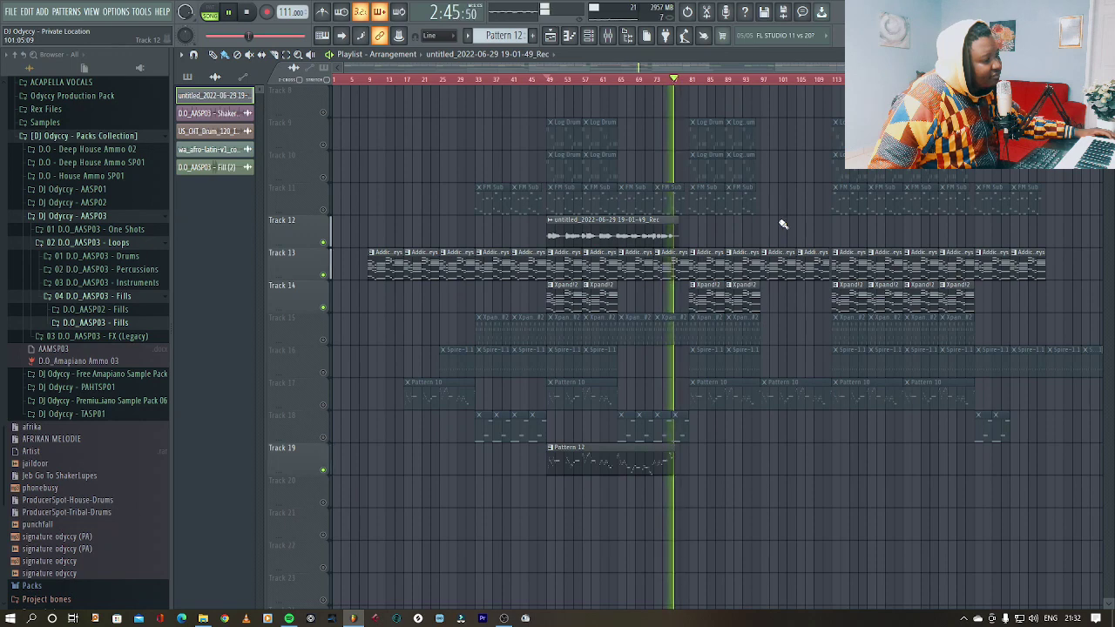
pyautogui.press('space')
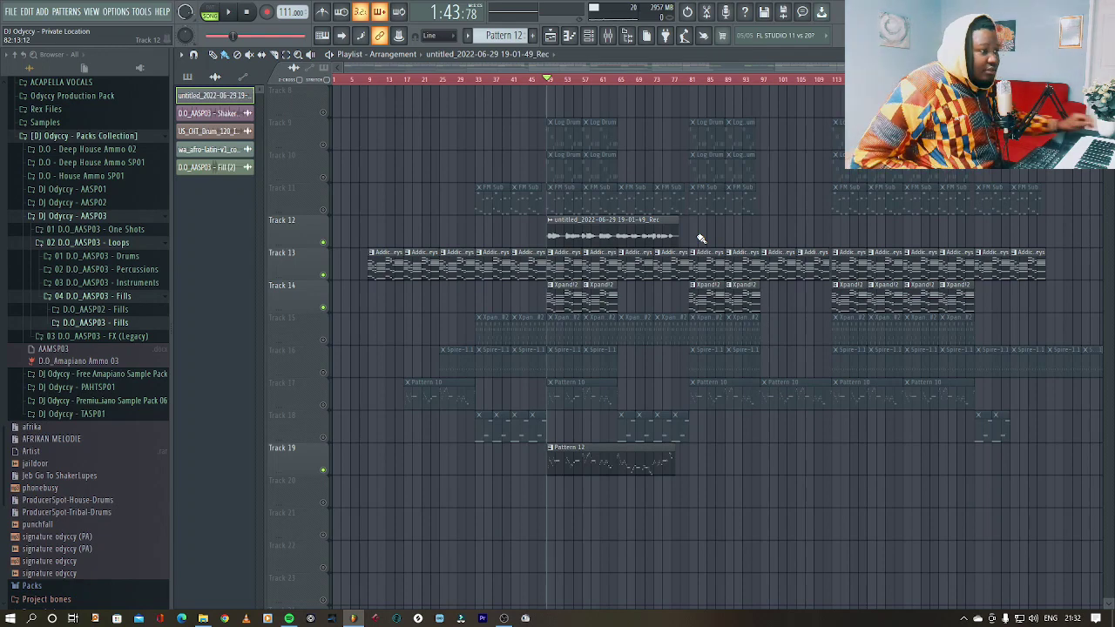
# Reactivate all playlist tracks and mute only the recorded audio on Track 12
pyautogui.rightClick(322, 242)
pyautogui.rightClick(321, 242)
pyautogui.press('Escape')
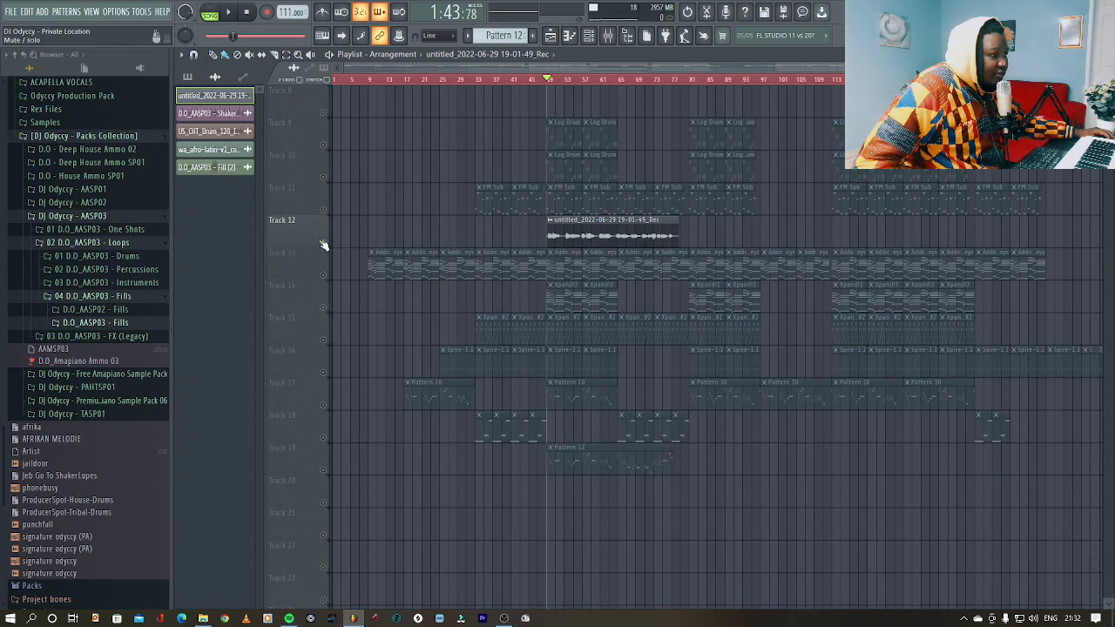
pyautogui.rightClick(327, 243)
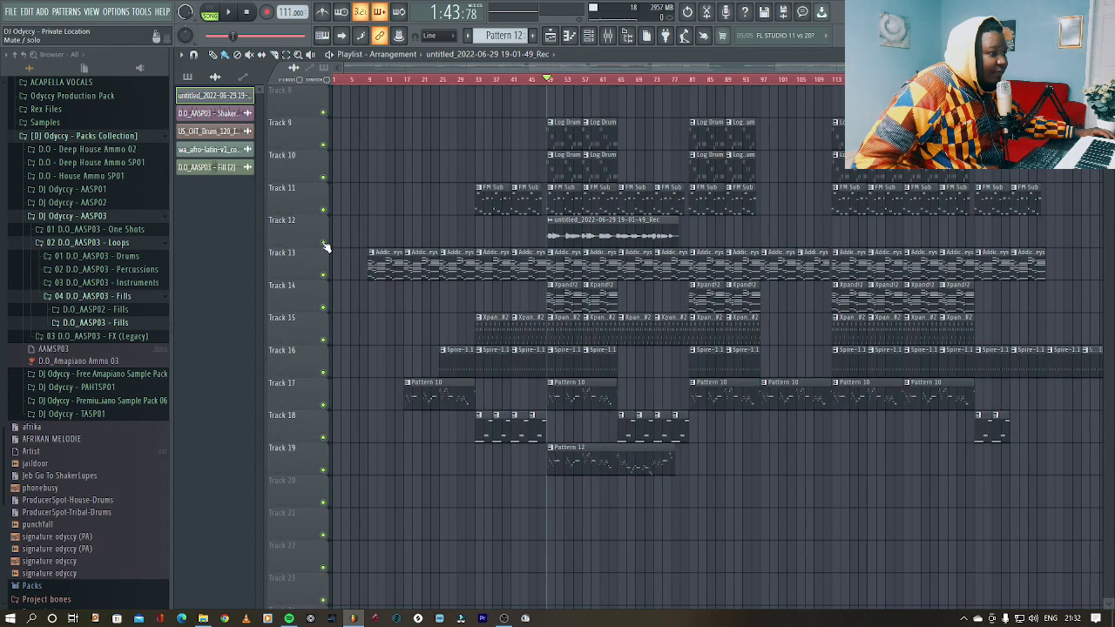
pyautogui.click(322, 243)
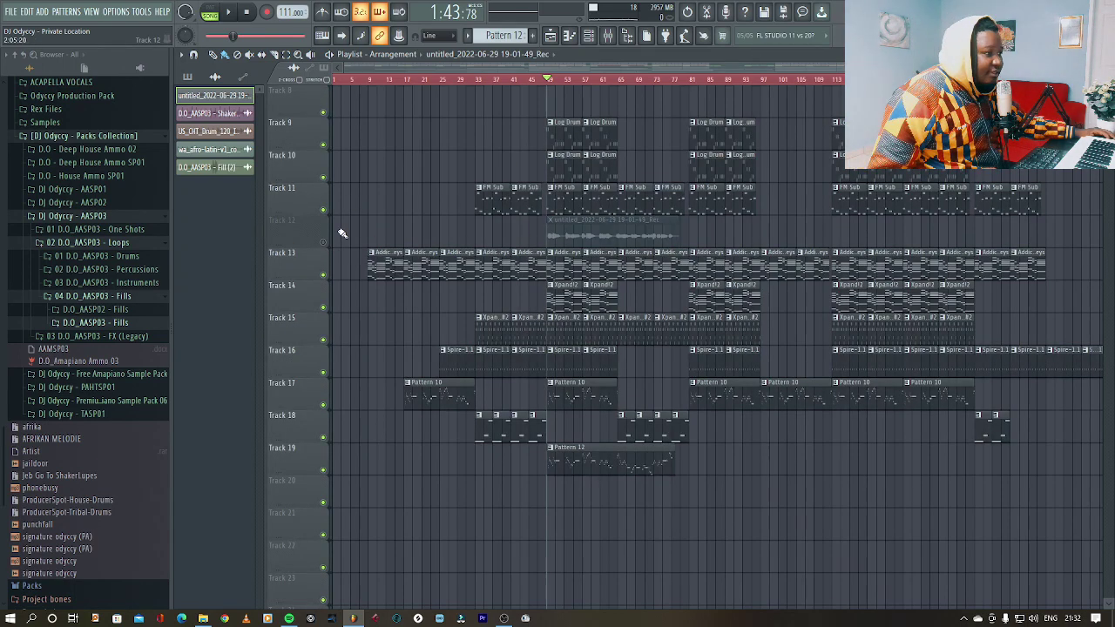
# Play the full arrangement from bar 49 and mute Pattern 12 on Track 19 during playback
pyautogui.press('space')
pyautogui.scroll(2, 668, 173)
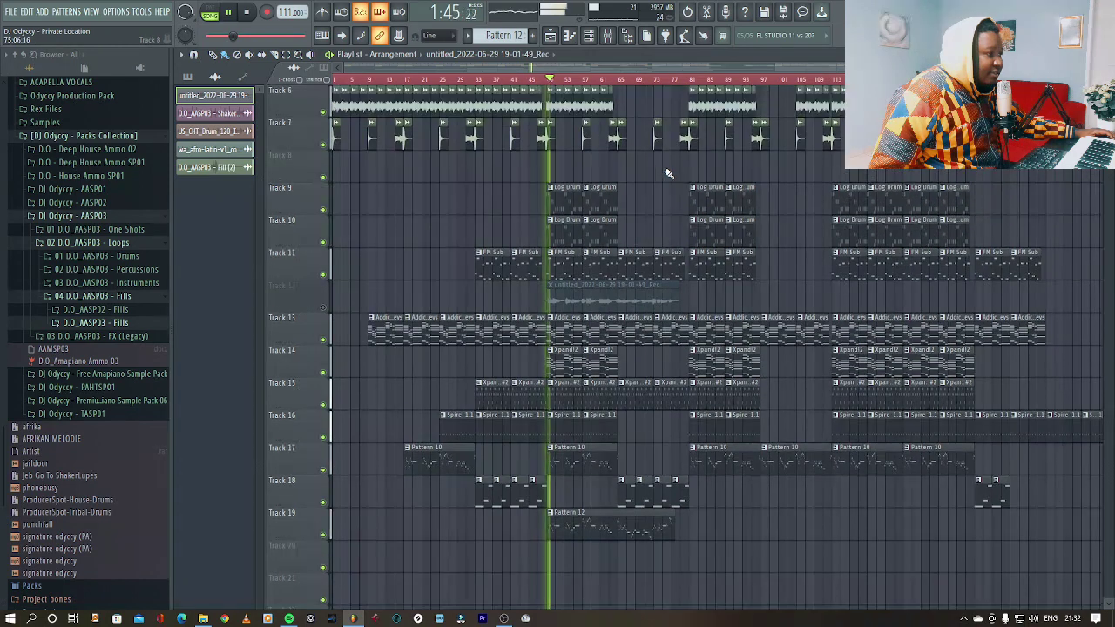
pyautogui.click(327, 536)
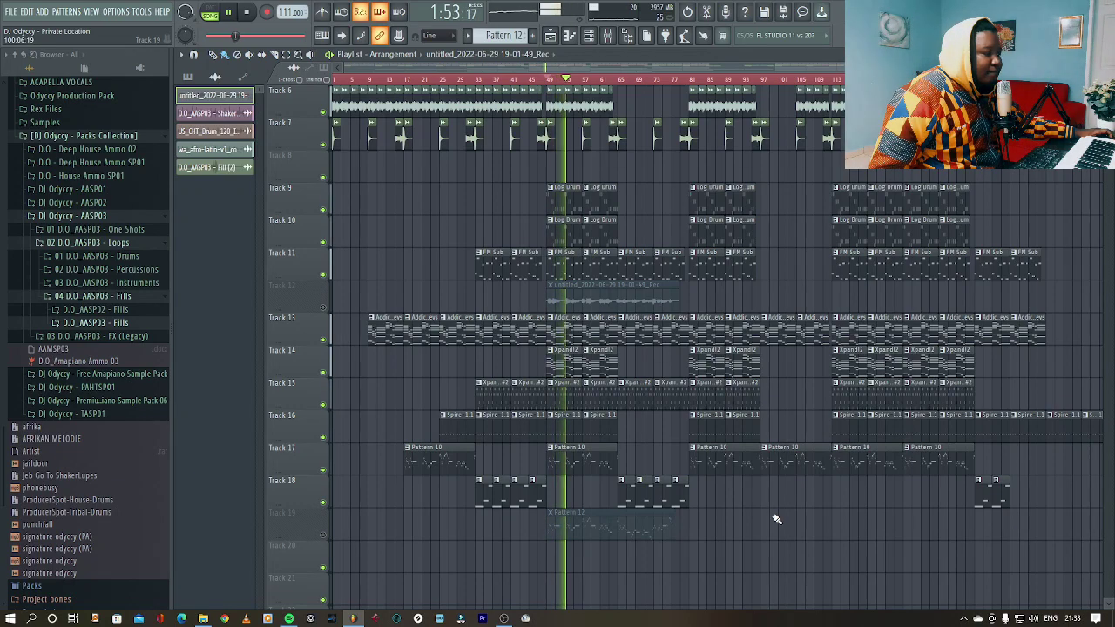
# Trim the start of the Pattern 12 clip on Track 19 to bar 65
pyautogui.scroll(4, 772, 518)
pyautogui.scroll(-7, 770, 511)
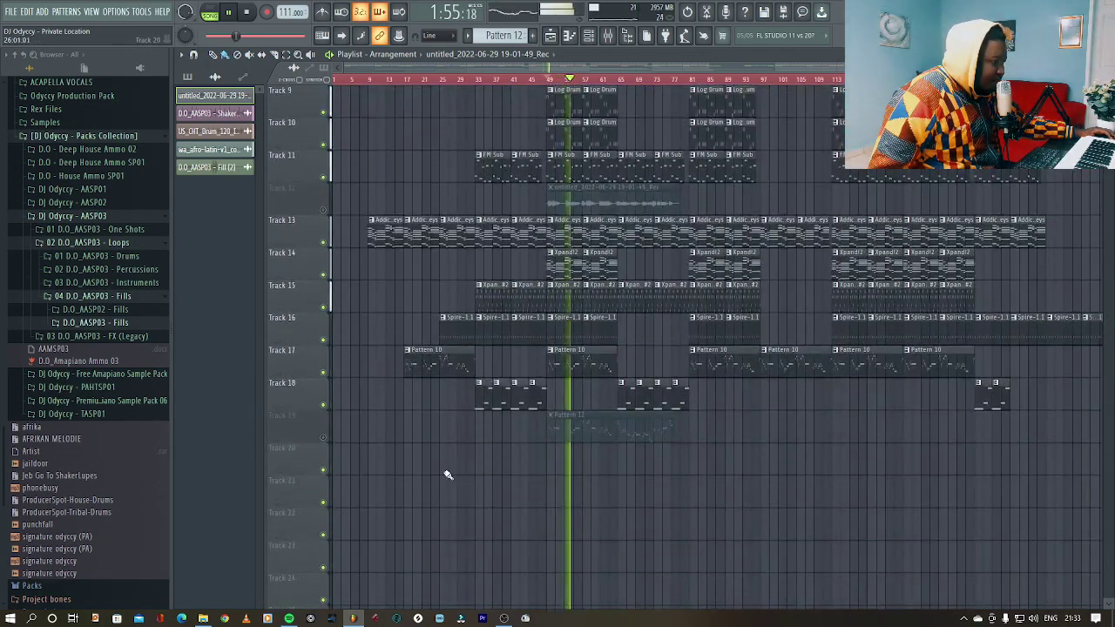
pyautogui.moveTo(550, 437); pyautogui.dragTo(618, 447)
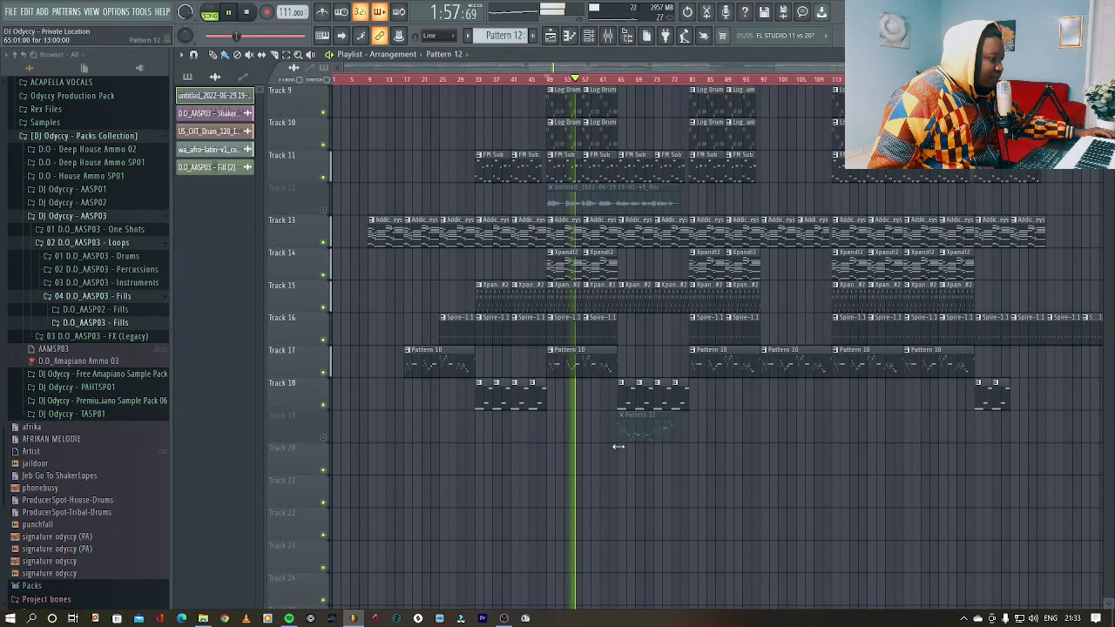
# Unmute Track 19, listen to the trimmed Pattern 12 clip within the arrangement, and stop playback
pyautogui.click(324, 438)
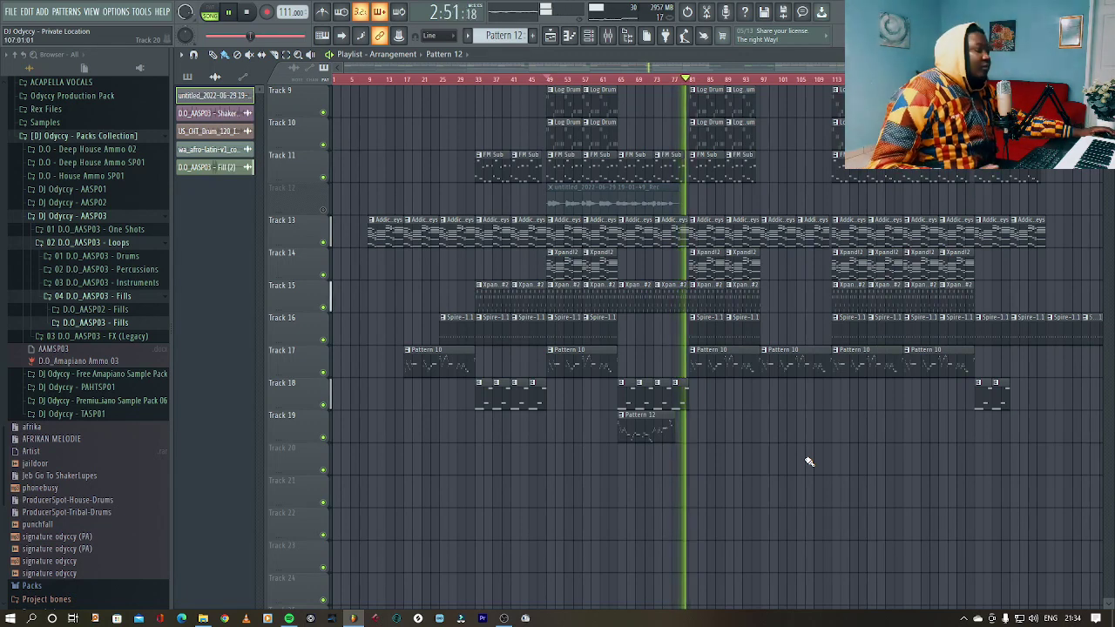
pyautogui.press('space')
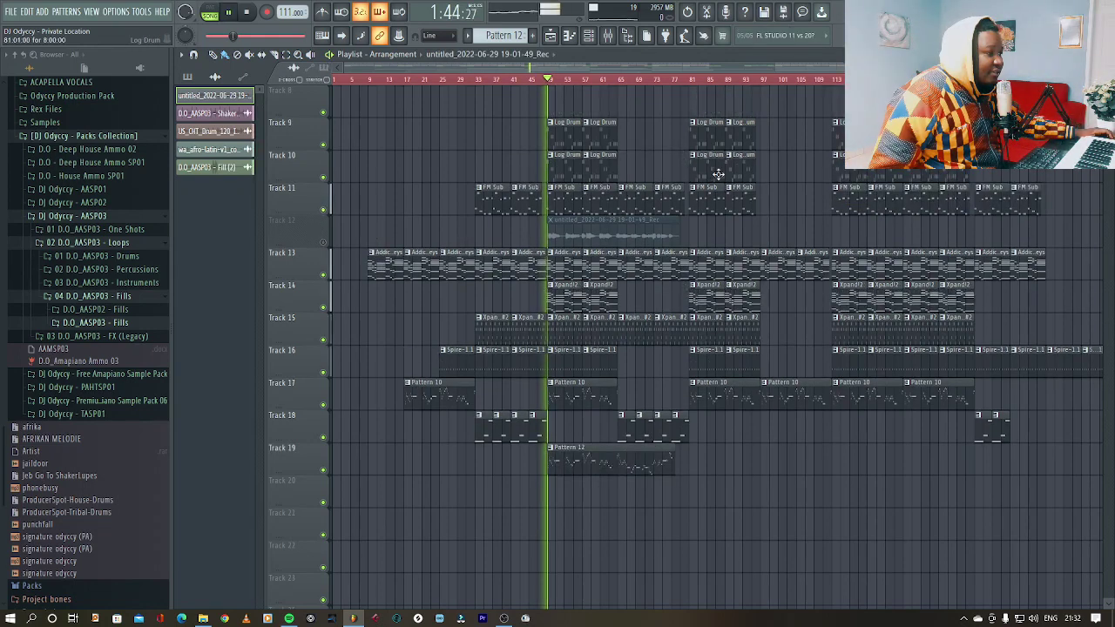
# Mute Track 19 with the Pattern 12 clip while the arrangement plays from bar 49
pyautogui.scroll(3, 668, 173)
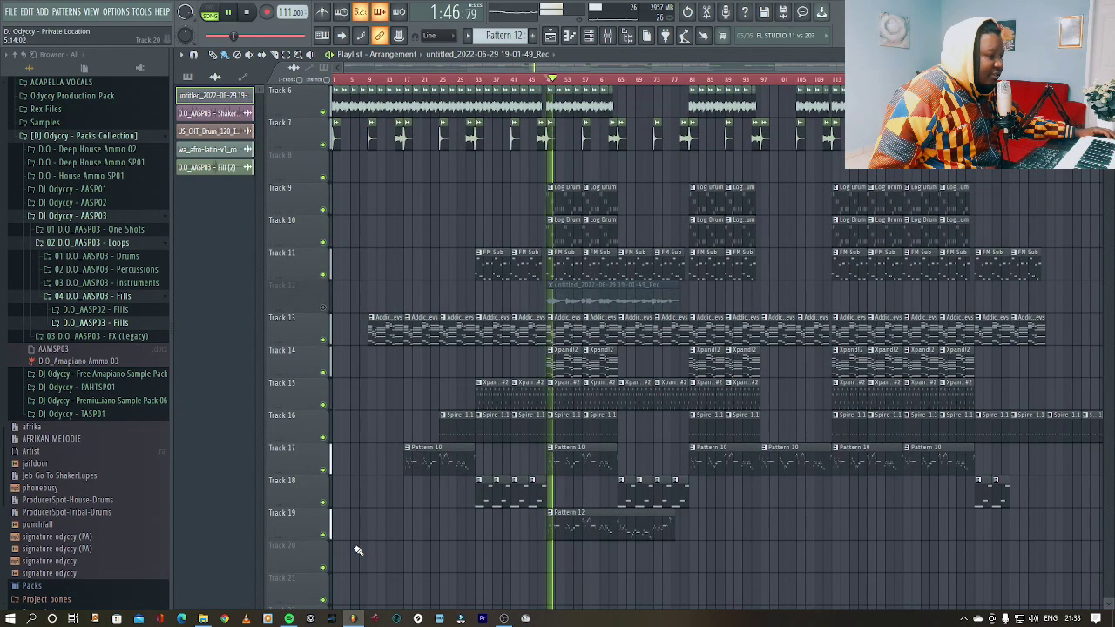
pyautogui.click(330, 538)
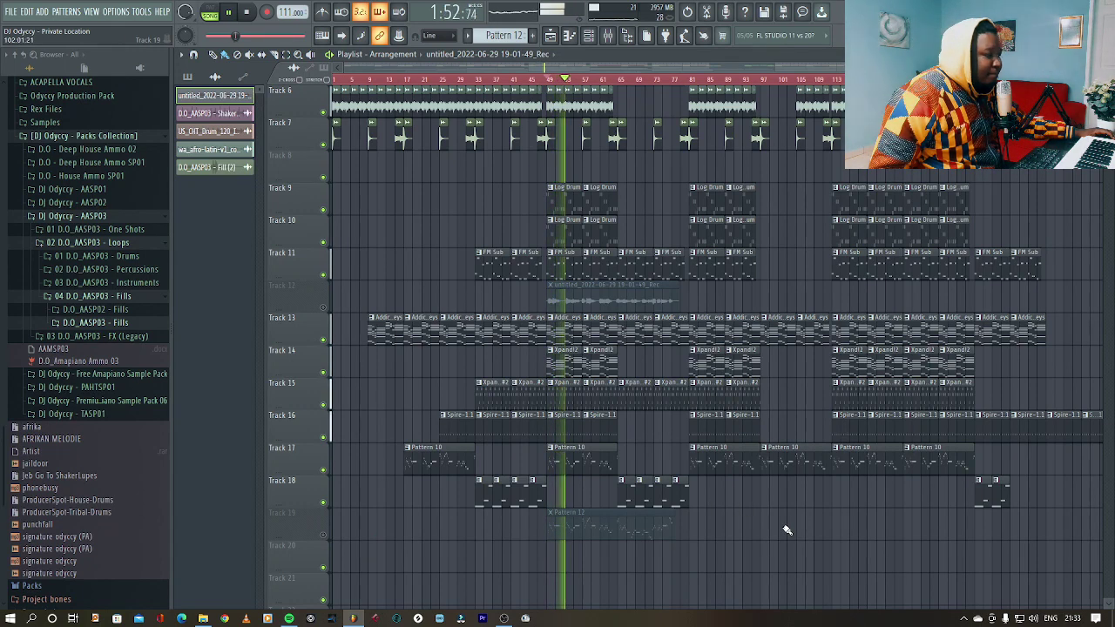
# Trim the start of the Pattern 12 clip to bar 65 and unmute Track 19 during playback
pyautogui.scroll(4, 771, 517)
pyautogui.scroll(-7, 768, 511)
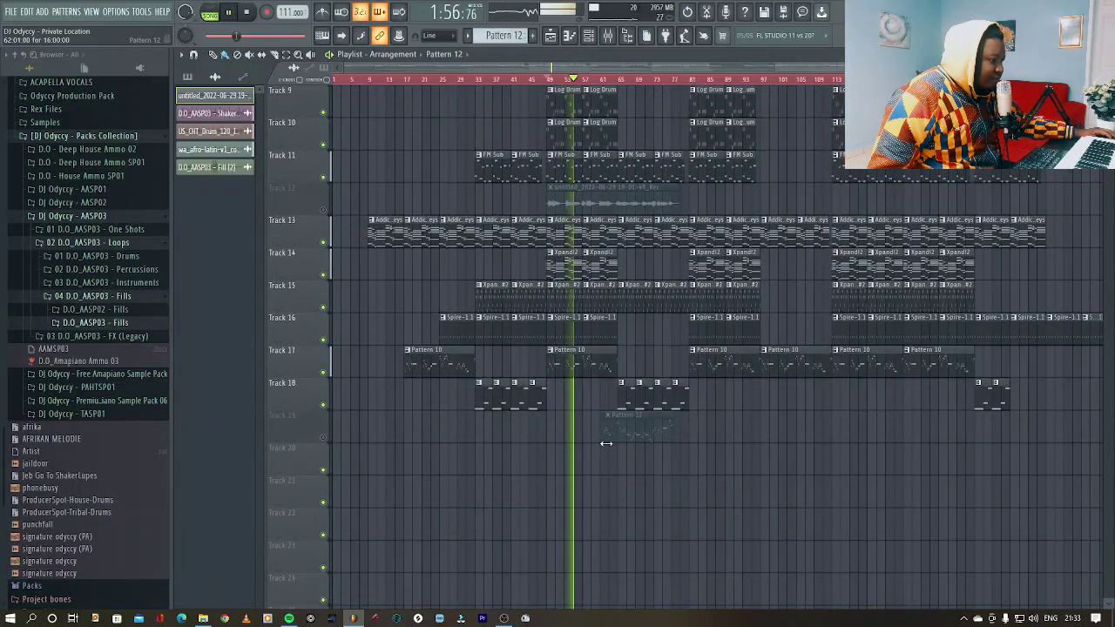
pyautogui.click(324, 437)
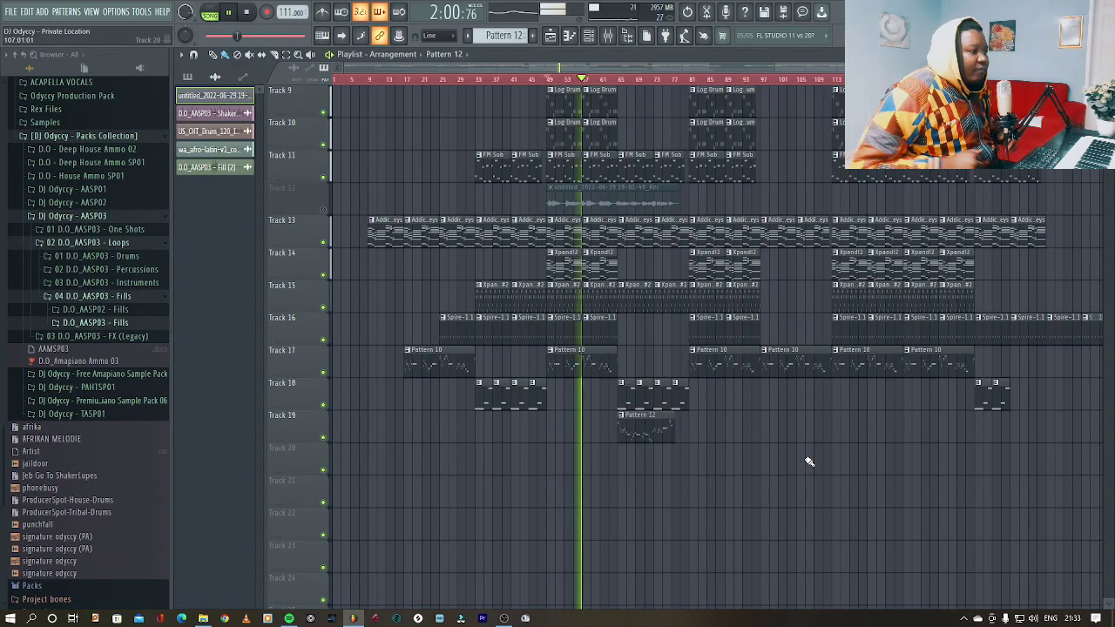